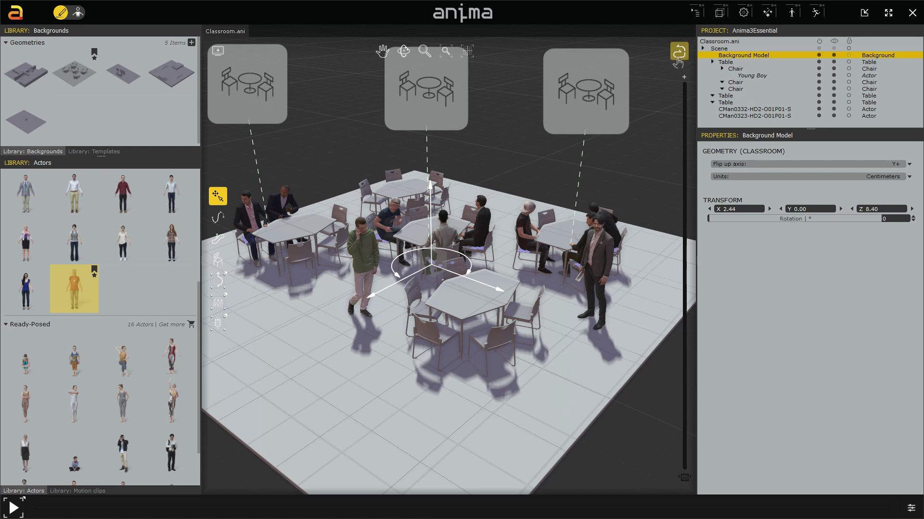
Send the classroom project to the untitled 3ds Max scene and apply the Regular config material preset there
{"action": "left_click", "coordinate": [678, 53]}
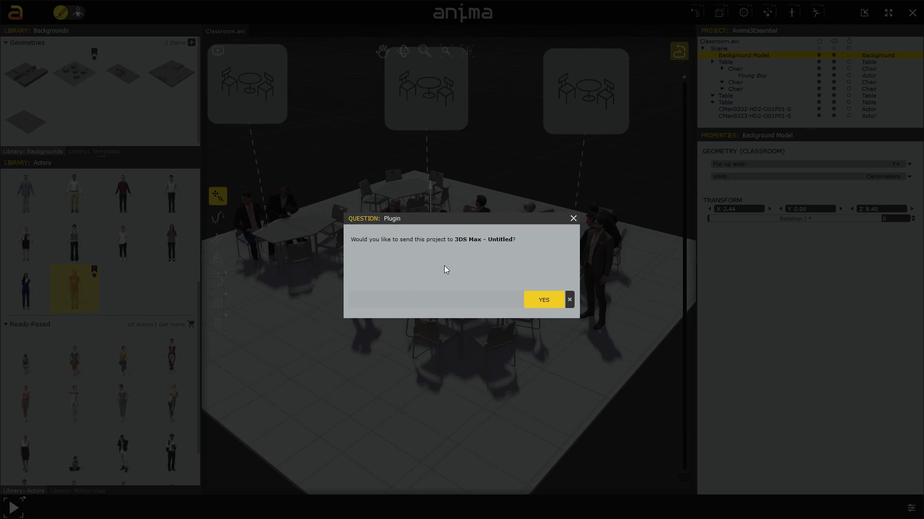
{"action": "left_click", "coordinate": [545, 303]}
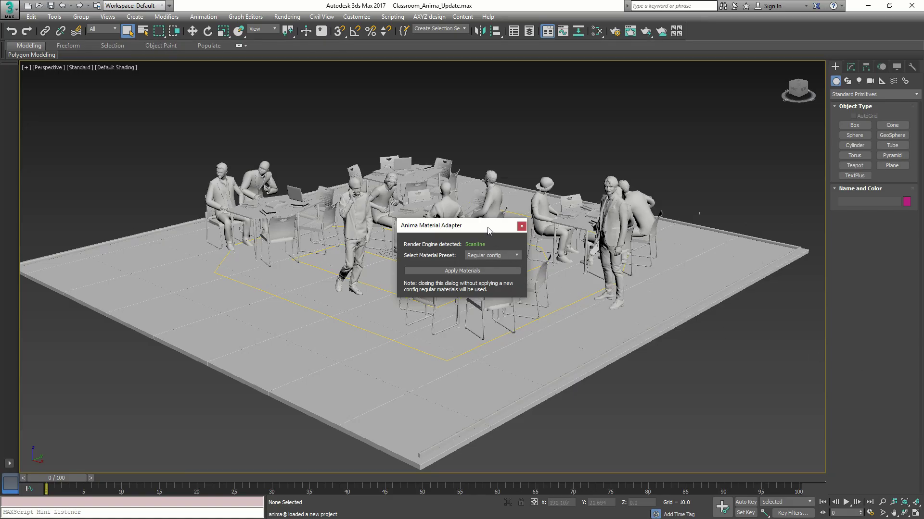
{"action": "left_click_drag", "start_coordinate": [474, 227], "coordinate": [479, 231]}
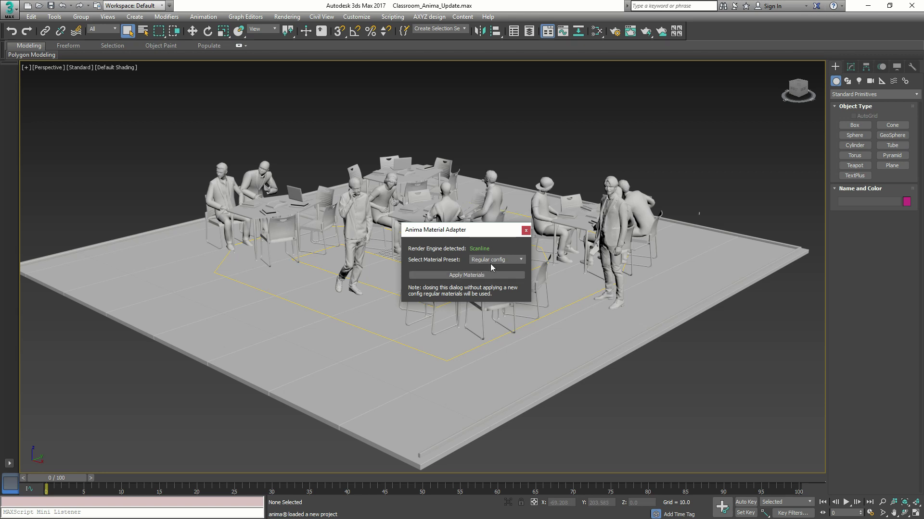
{"action": "left_click", "coordinate": [469, 279]}
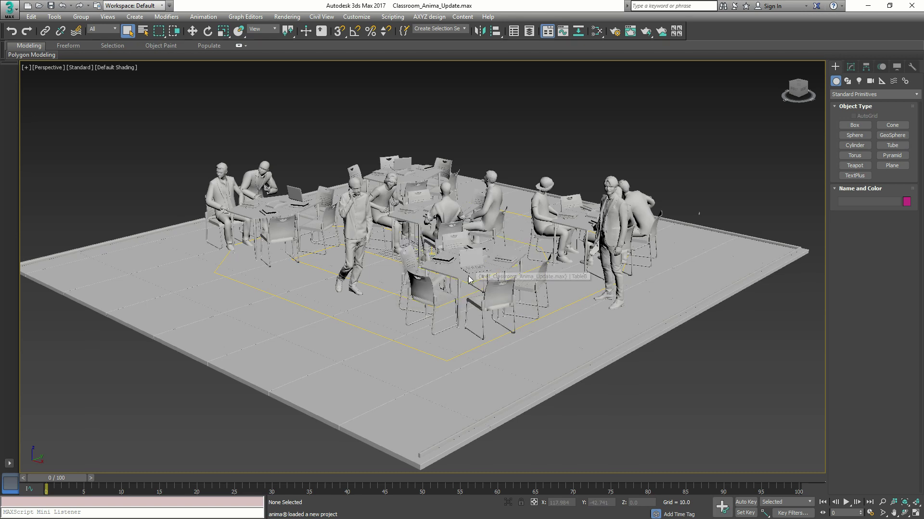
Select the anima scene helper and show its actors' textures on the viewport
{"action": "left_click", "coordinate": [550, 313]}
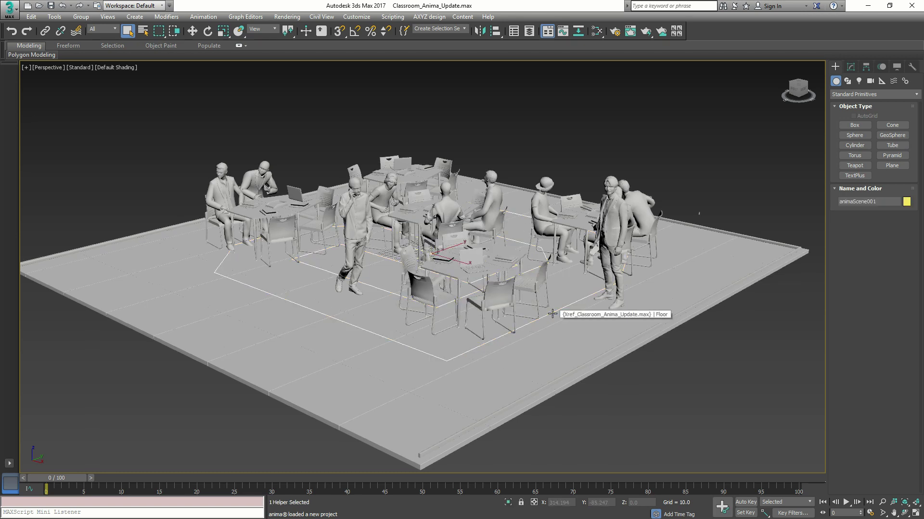
{"action": "left_click", "coordinate": [853, 69]}
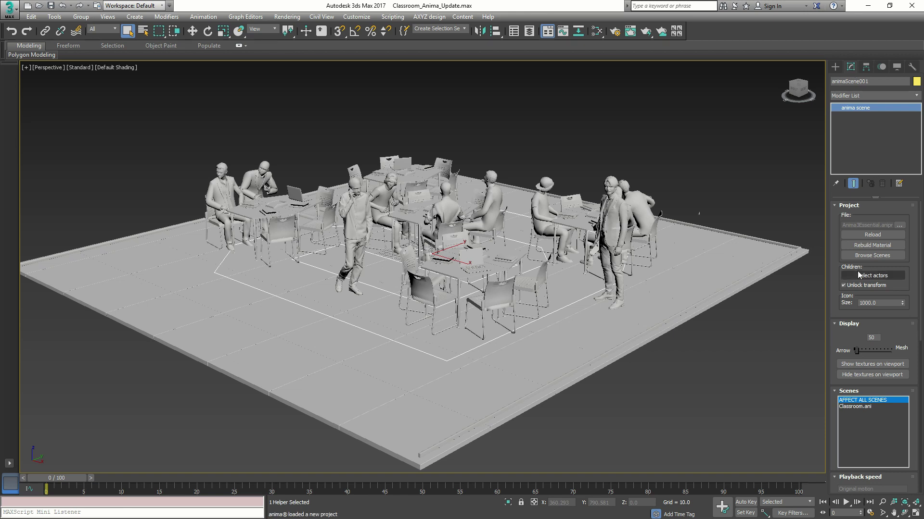
{"action": "scroll", "coordinate": [862, 356], "scroll_direction": "down", "scroll_amount": 2}
{"action": "scroll", "coordinate": [862, 357], "scroll_direction": "up", "scroll_amount": 1}
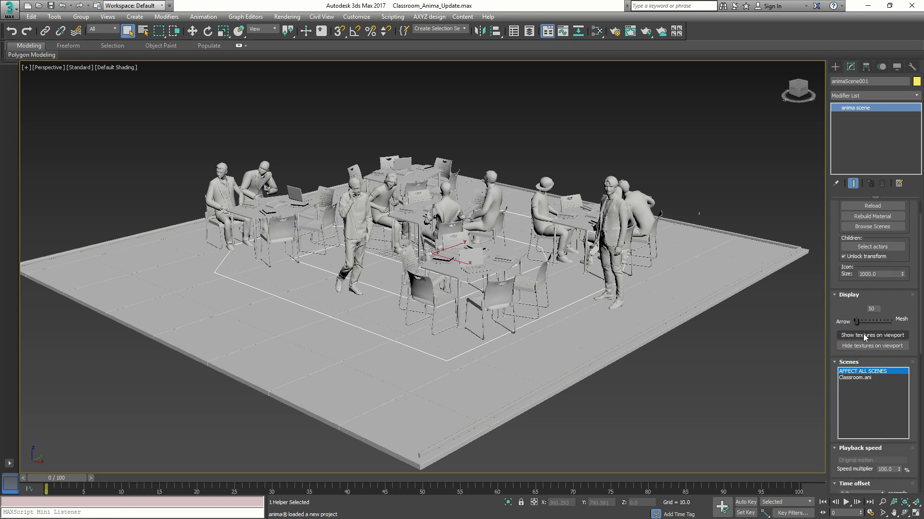
{"action": "left_click", "coordinate": [863, 335]}
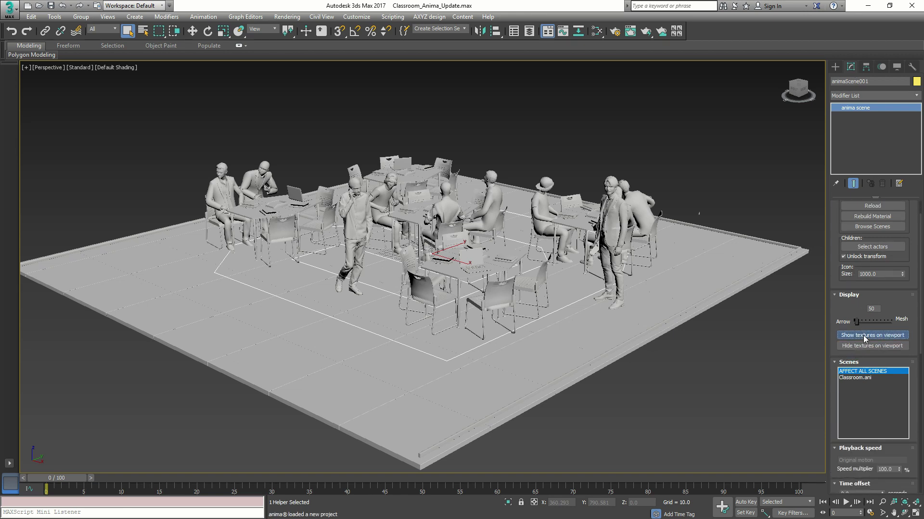
{"action": "left_click", "coordinate": [691, 187]}
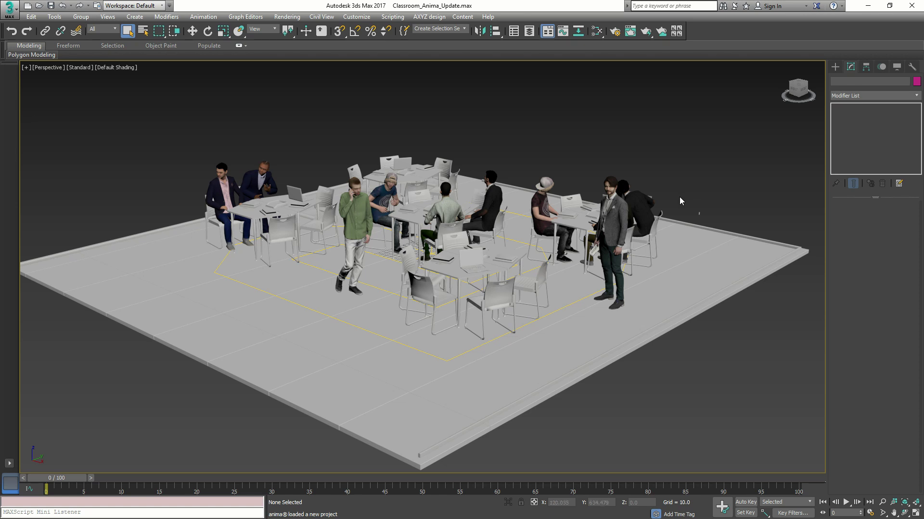
Review the anima scene helper's geometry background and connection sync settings
{"action": "left_click", "coordinate": [574, 302]}
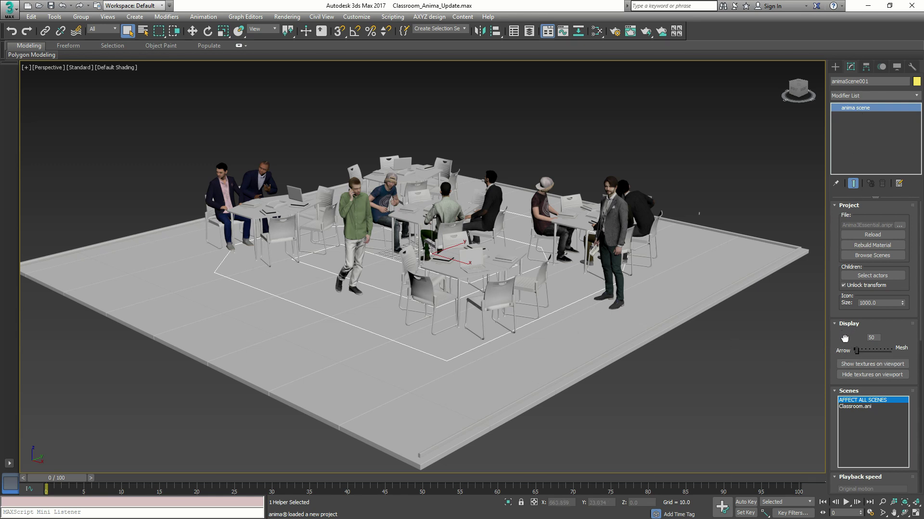
{"action": "left_click_drag", "start_coordinate": [846, 349], "coordinate": [848, 194]}
{"action": "left_click_drag", "start_coordinate": [830, 342], "coordinate": [831, 170]}
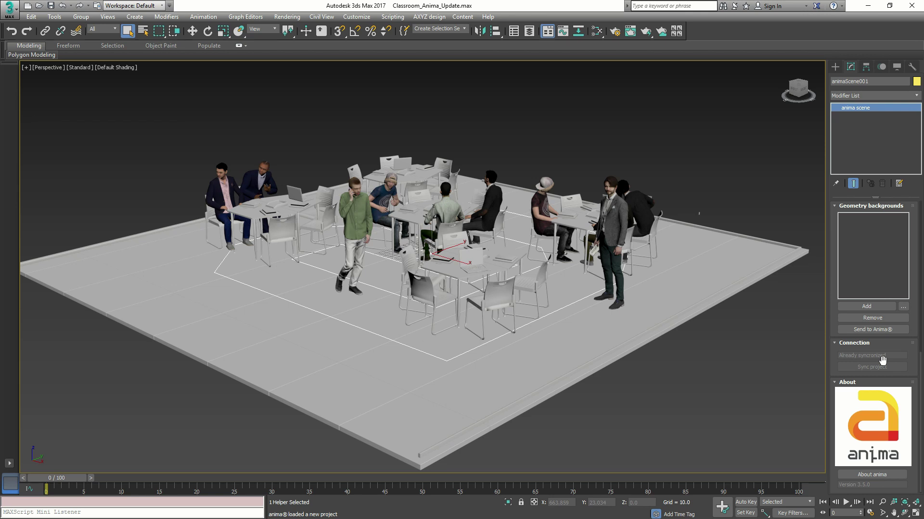
{"action": "left_click", "coordinate": [761, 354]}
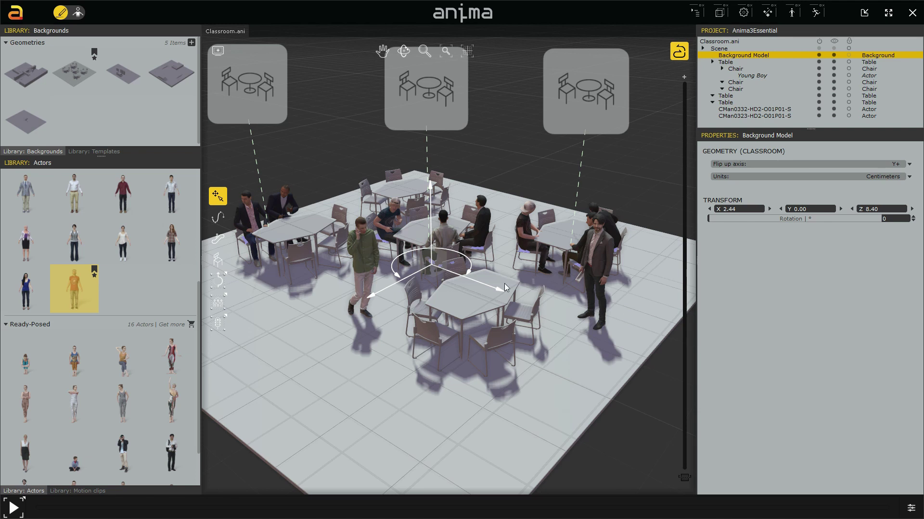
Switch to anima and replace the suited man standing beside the rear table with the ready-posed woman CWom0326-HD2-O01P01-S
{"action": "left_click", "coordinate": [600, 188]}
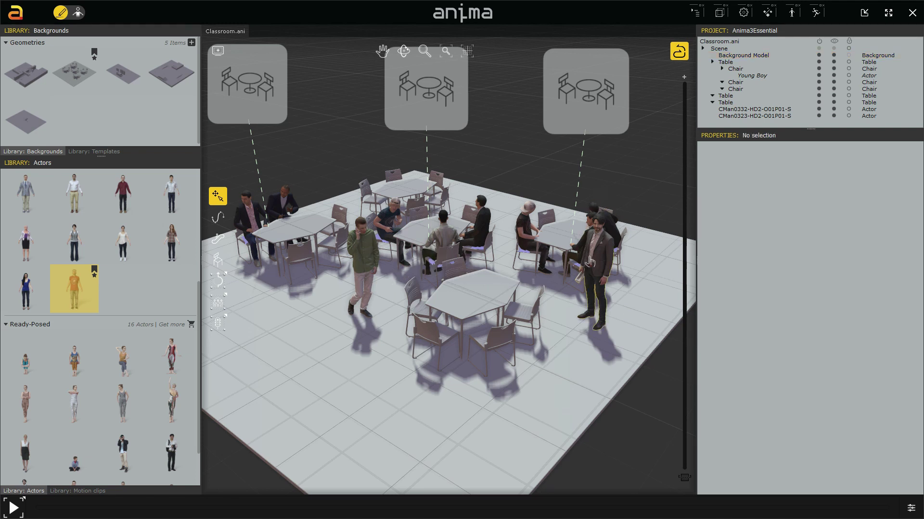
{"action": "scroll", "coordinate": [589, 267], "scroll_direction": "up", "scroll_amount": 3}
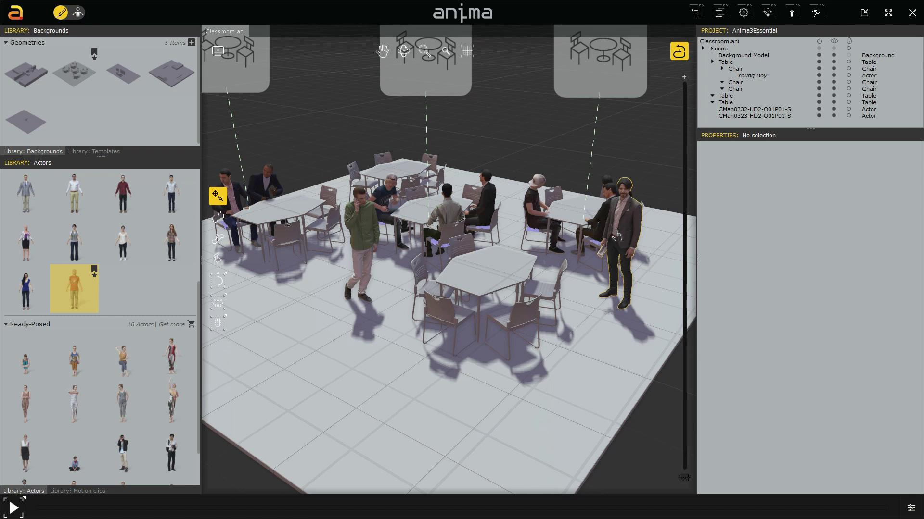
{"action": "scroll", "coordinate": [140, 382], "scroll_direction": "down", "scroll_amount": 1}
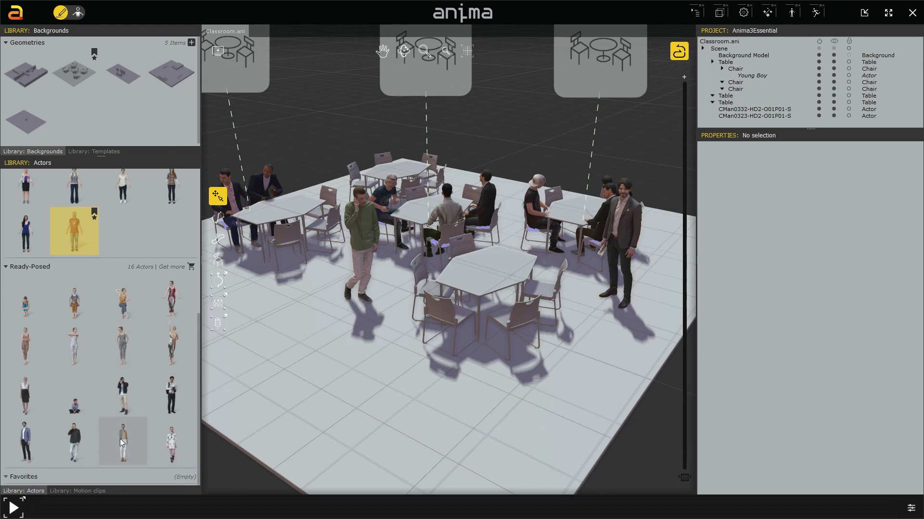
{"action": "left_click_drag", "start_coordinate": [122, 443], "coordinate": [586, 318]}
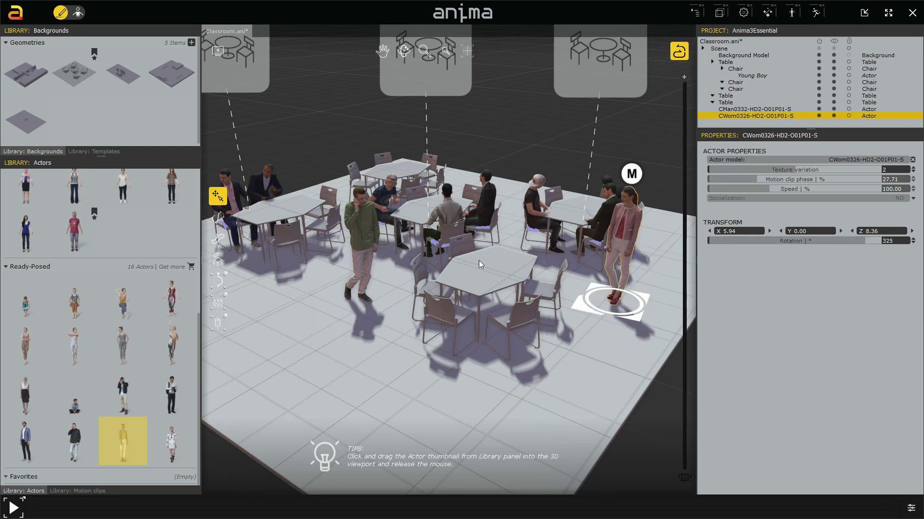
Replace the seated actor in the blue T-shirt at the middle table with the rigged woman BWom0302-M4 and save the scene
{"action": "scroll", "coordinate": [481, 267], "scroll_direction": "up", "scroll_amount": 3}
{"action": "scroll", "coordinate": [461, 278], "scroll_direction": "up", "scroll_amount": 2}
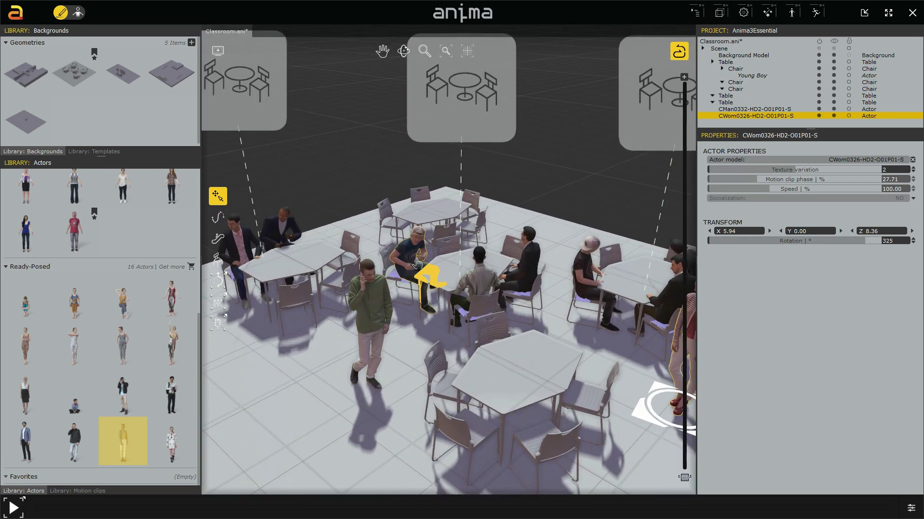
{"action": "scroll", "coordinate": [112, 259], "scroll_direction": "up", "scroll_amount": 2}
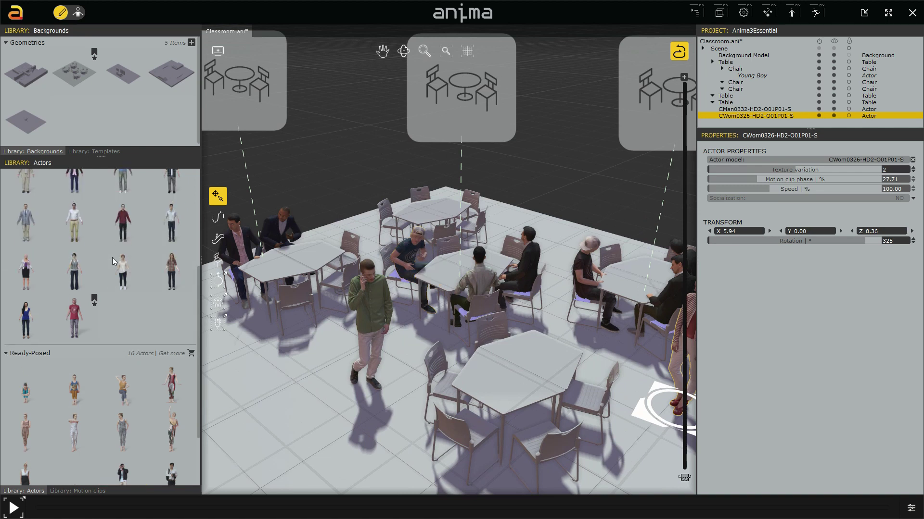
{"action": "scroll", "coordinate": [117, 264], "scroll_direction": "up", "scroll_amount": 1}
{"action": "scroll", "coordinate": [126, 264], "scroll_direction": "up", "scroll_amount": 2}
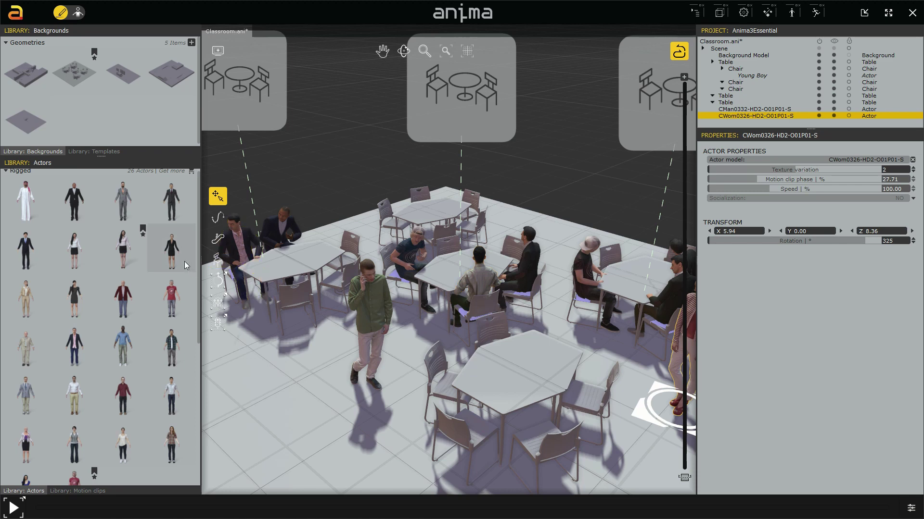
{"action": "left_click_drag", "start_coordinate": [173, 250], "coordinate": [409, 262]}
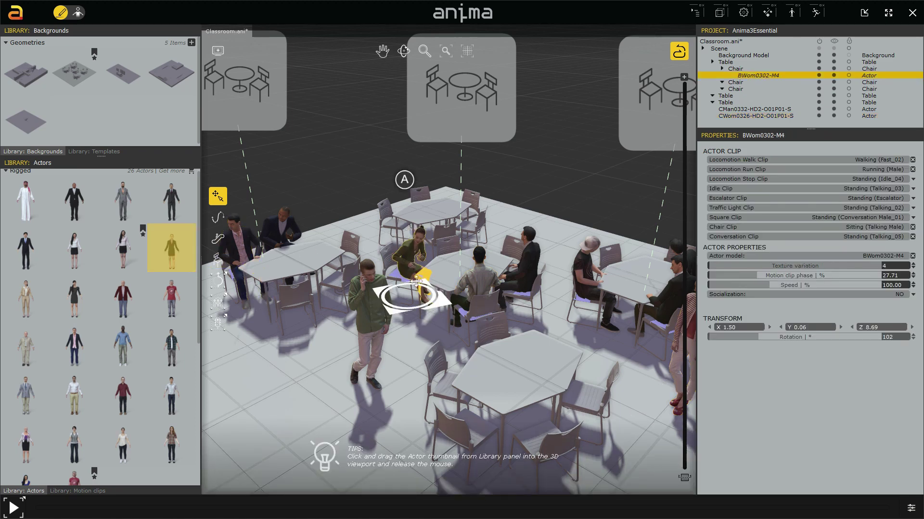
{"action": "right_click_drag", "start_coordinate": [423, 288], "coordinate": [446, 299]}
{"action": "left_click", "coordinate": [473, 179]}
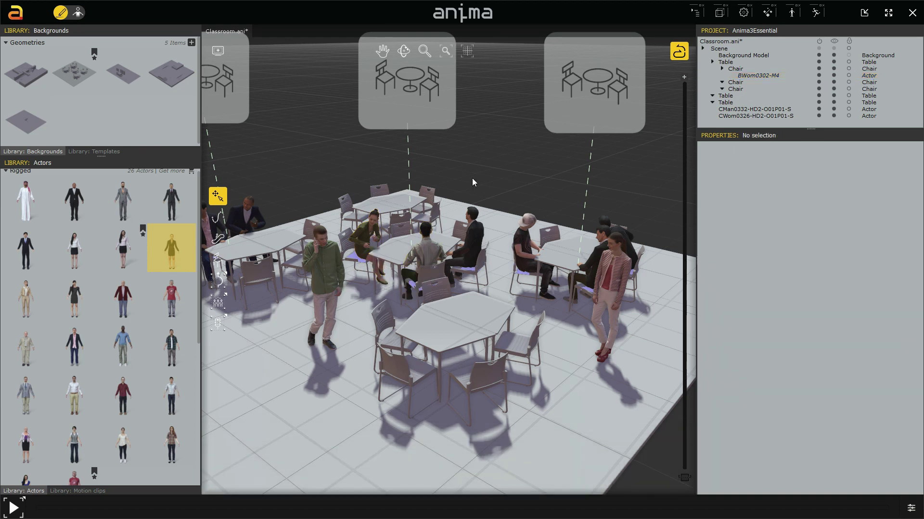
{"action": "key", "text": "ctrl+s"}
Switch to 3ds Max and show the textures of the updated anima scene on the viewport
{"action": "key", "text": "alt+Tab"}
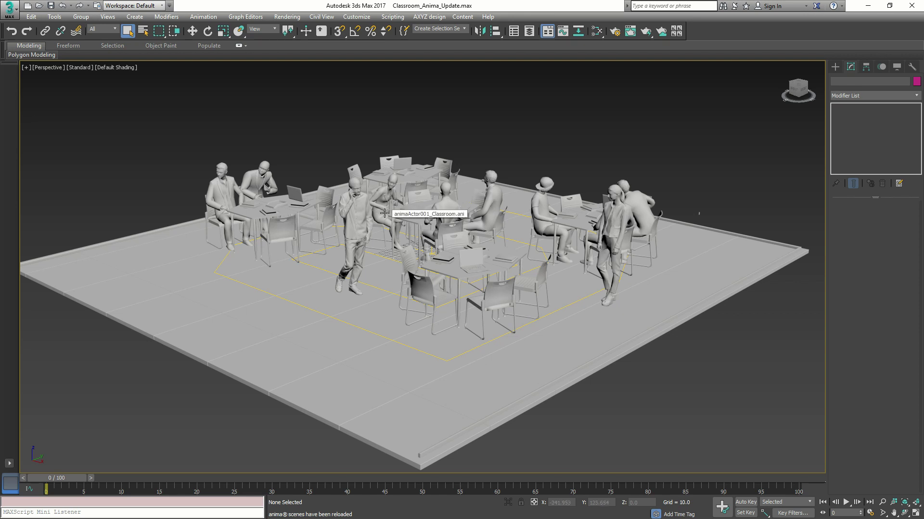
{"action": "left_click", "coordinate": [568, 304]}
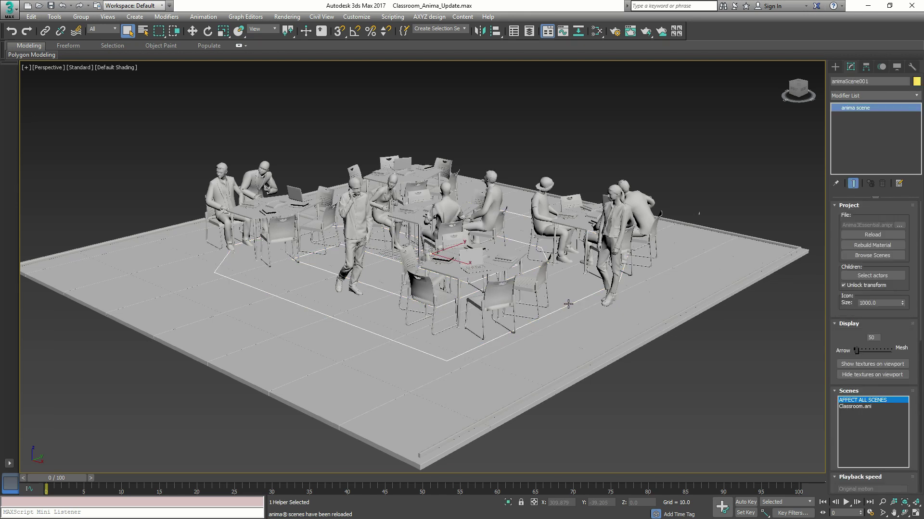
{"action": "scroll", "coordinate": [832, 354], "scroll_direction": "down", "scroll_amount": 1}
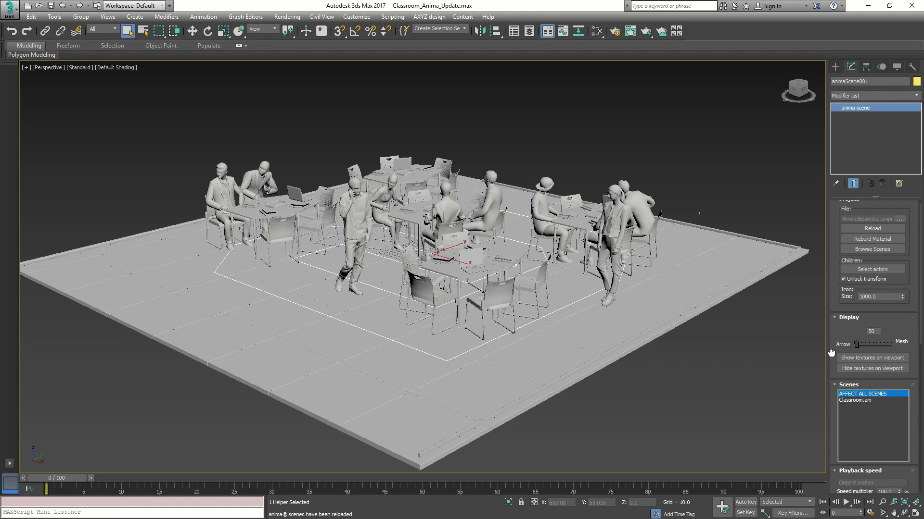
{"action": "scroll", "coordinate": [831, 354], "scroll_direction": "up", "scroll_amount": 1}
{"action": "left_click", "coordinate": [850, 365]}
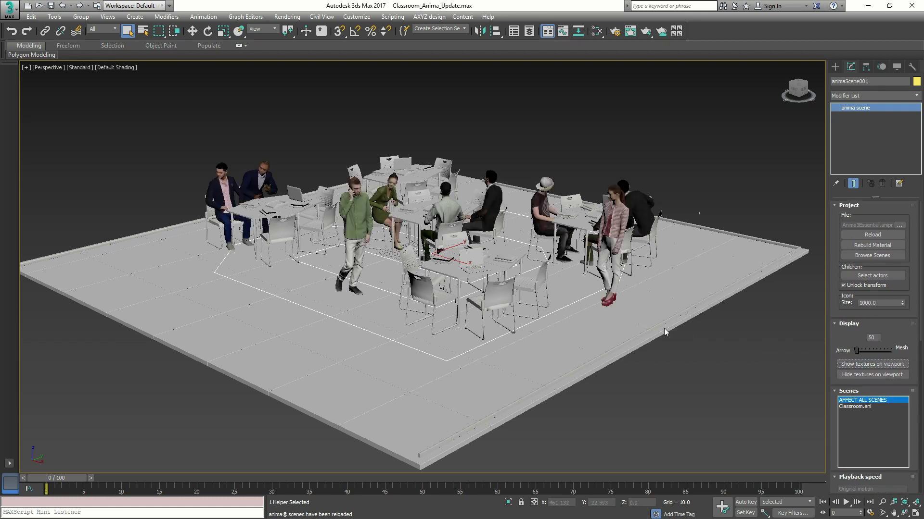
{"action": "left_click", "coordinate": [681, 183]}
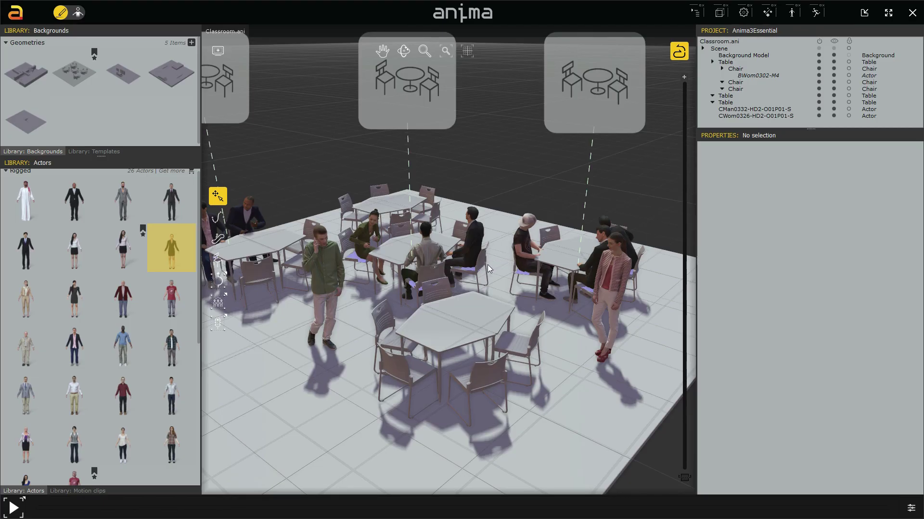
Switch back to anima and define a new Table object by placing sitting slots on two chairs around the empty front table
{"action": "middle_click_drag", "start_coordinate": [470, 322], "coordinate": [479, 289]}
{"action": "scroll", "coordinate": [479, 289], "scroll_direction": "up", "scroll_amount": 5}
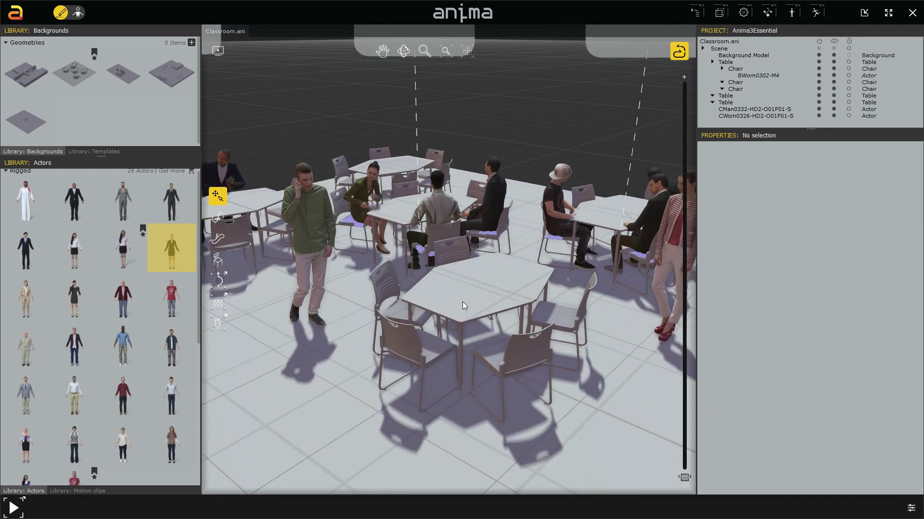
{"action": "scroll", "coordinate": [485, 287], "scroll_direction": "up", "scroll_amount": 5}
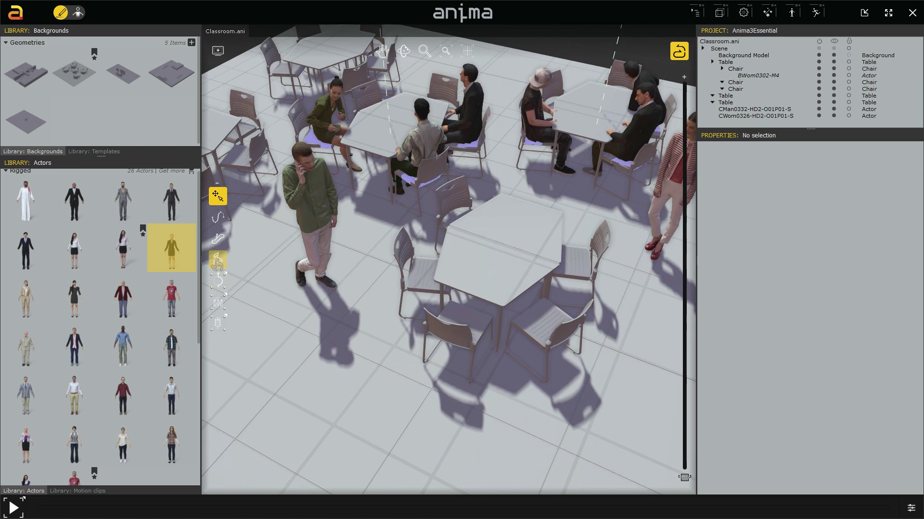
{"action": "left_click", "coordinate": [218, 261]}
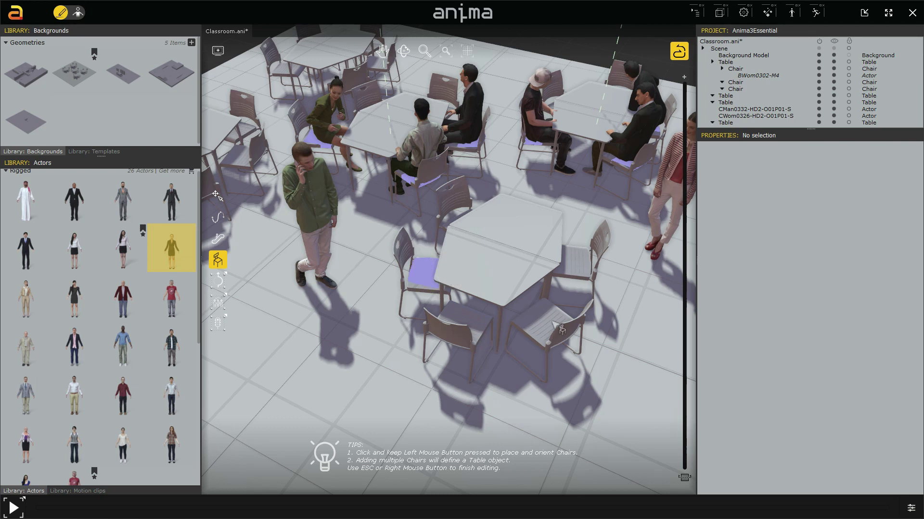
{"action": "left_click", "coordinate": [529, 314]}
{"action": "right_click", "coordinate": [529, 314]}
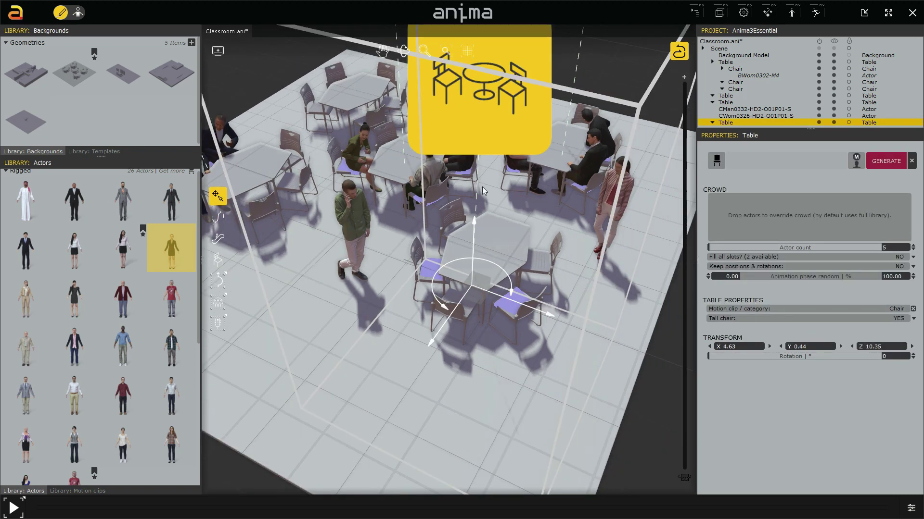
Add the actors CMan0203-M4 and CWom0203-M4 to the new table's crowd and generate them on its chairs
{"action": "scroll", "coordinate": [161, 368], "scroll_direction": "down", "scroll_amount": 3}
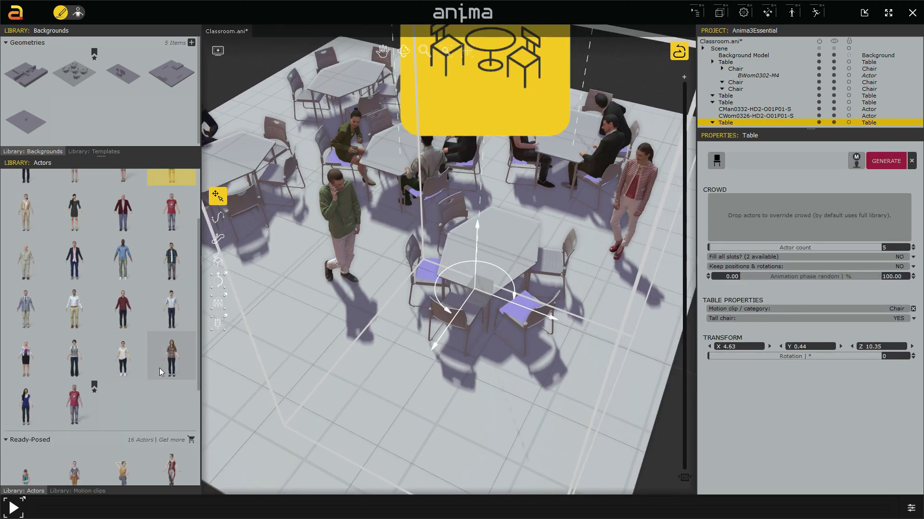
{"action": "left_click", "coordinate": [172, 359]}
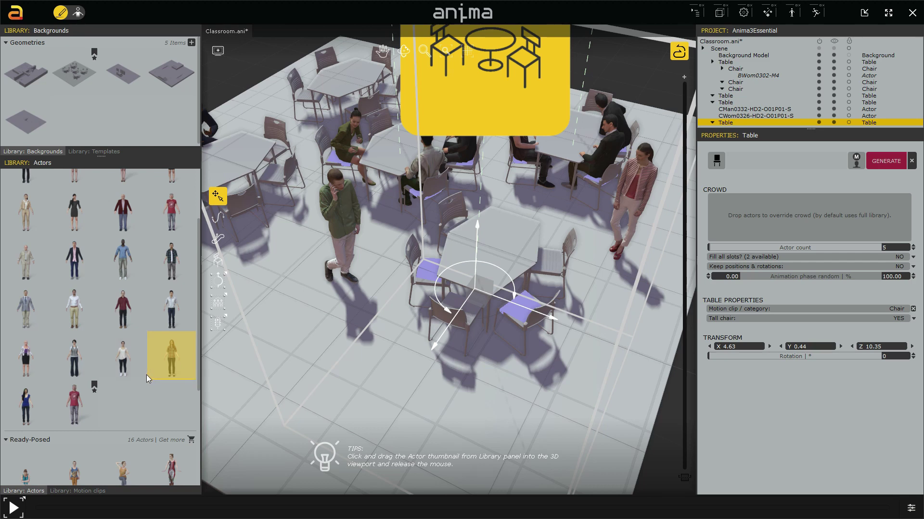
{"action": "left_click", "coordinate": [78, 310], "text": "ctrl"}
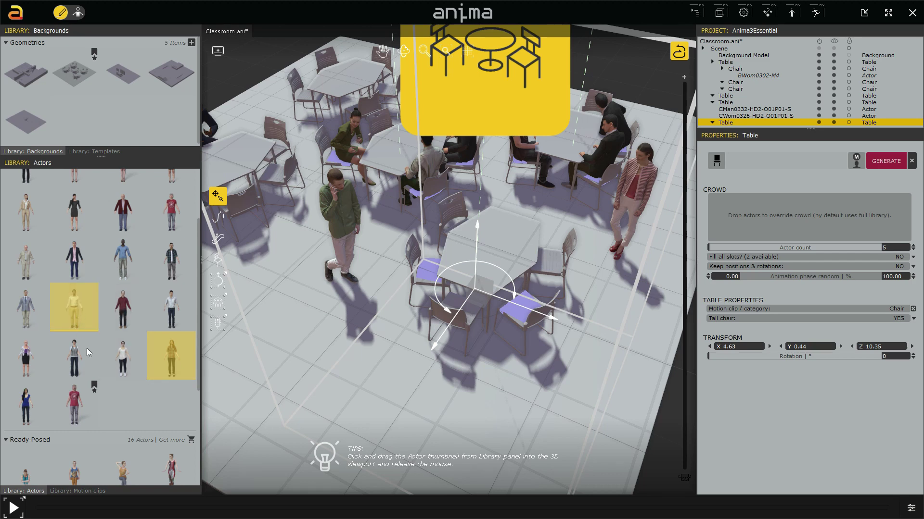
{"action": "left_click_drag", "start_coordinate": [164, 357], "coordinate": [749, 229]}
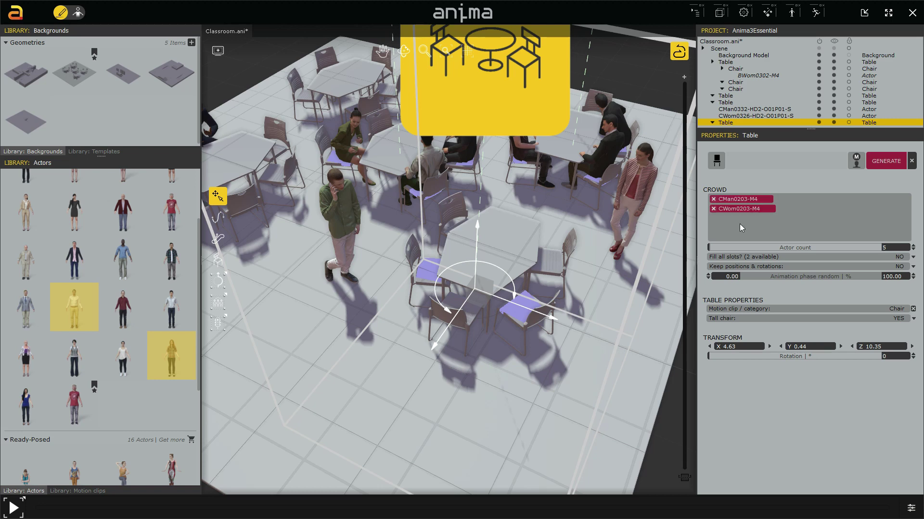
{"action": "left_click", "coordinate": [894, 163]}
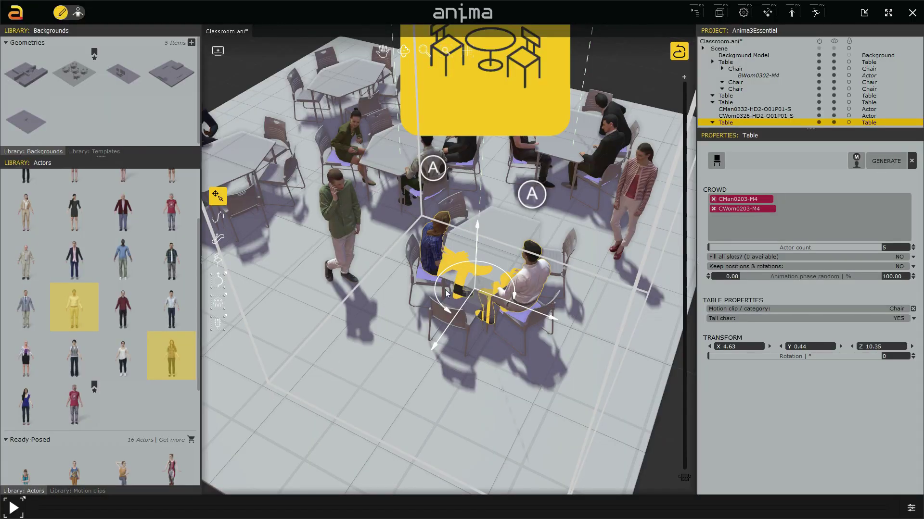
Check the newly seated actors at the front table up close, clear the selection and save the scene
{"action": "scroll", "coordinate": [520, 292], "scroll_direction": "up", "scroll_amount": 5}
{"action": "left_click", "coordinate": [546, 315]}
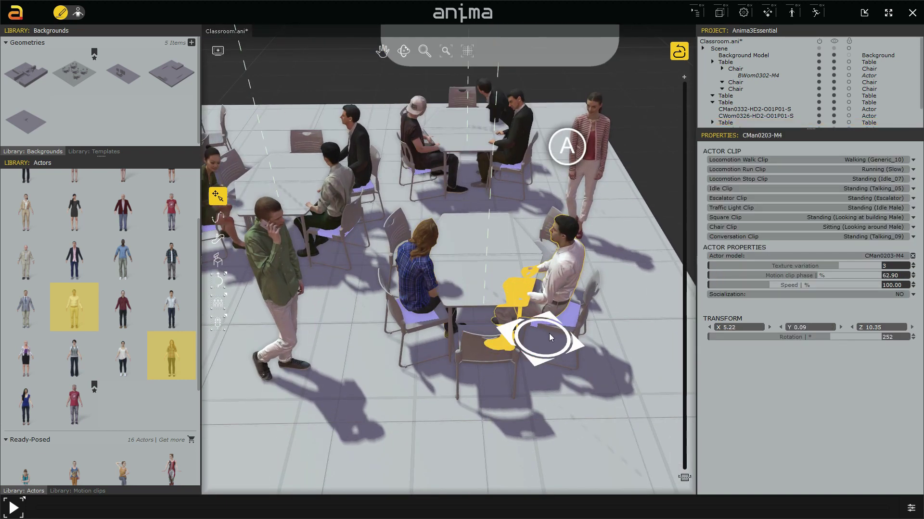
{"action": "left_click_drag", "start_coordinate": [557, 319], "coordinate": [425, 310]}
{"action": "scroll", "coordinate": [424, 310], "scroll_direction": "down", "scroll_amount": 5}
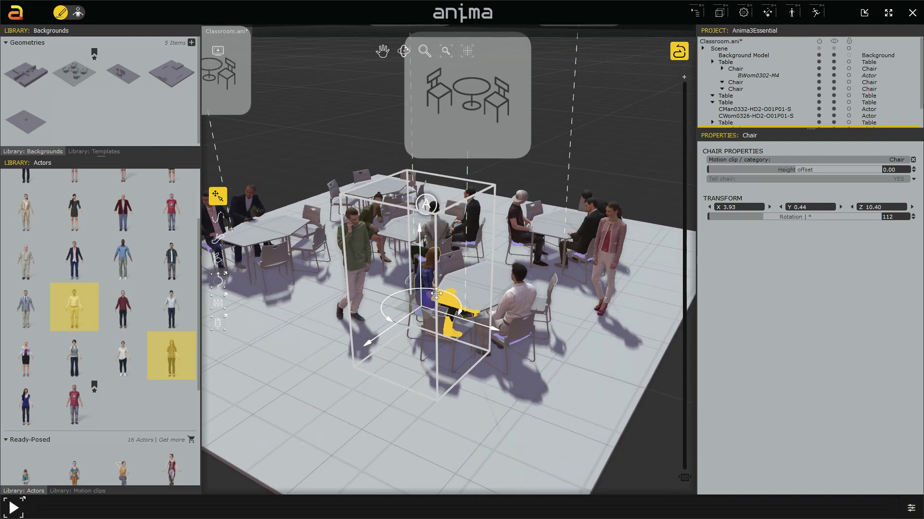
{"action": "scroll", "coordinate": [465, 304], "scroll_direction": "up", "scroll_amount": 3}
{"action": "left_click", "coordinate": [558, 190]}
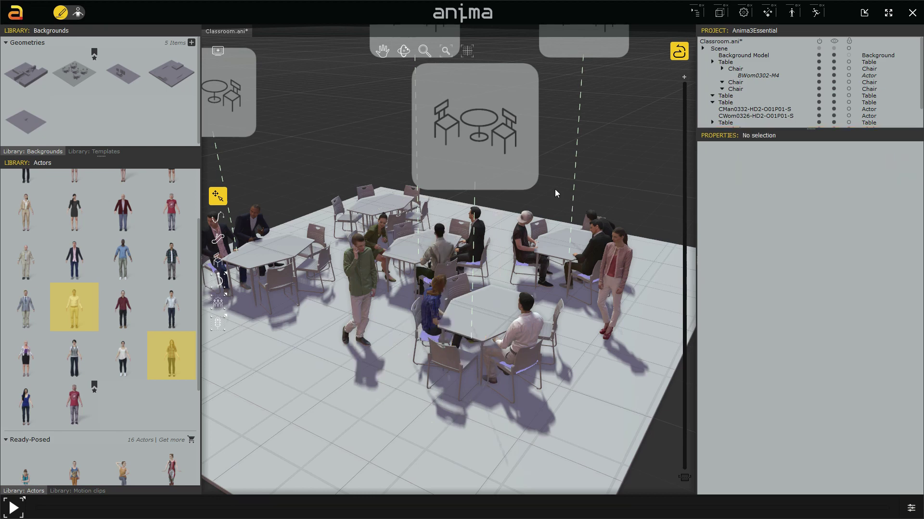
{"action": "key", "text": "ctrl+s"}
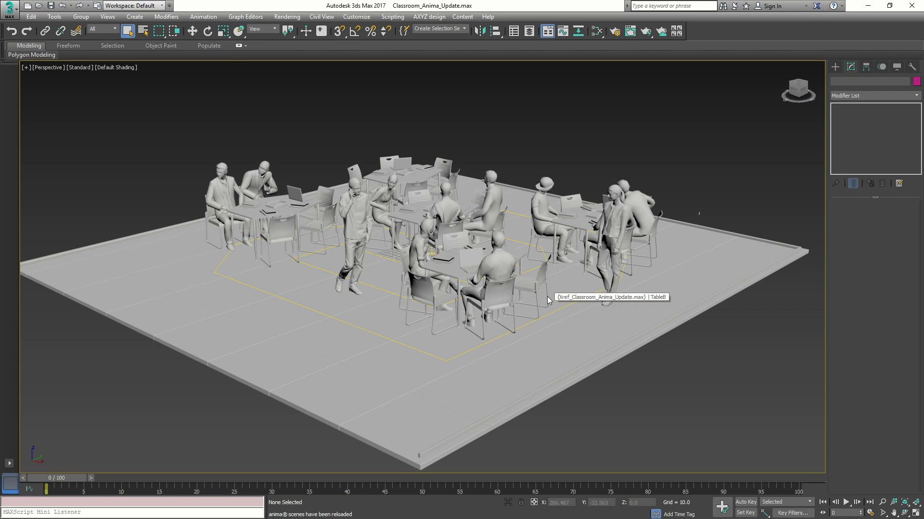
Switch to 3ds Max, select the anima scene helper and show the textures of the updated scene on the viewport
{"action": "middle_click_drag", "start_coordinate": [415, 265], "coordinate": [437, 284], "text": "alt"}
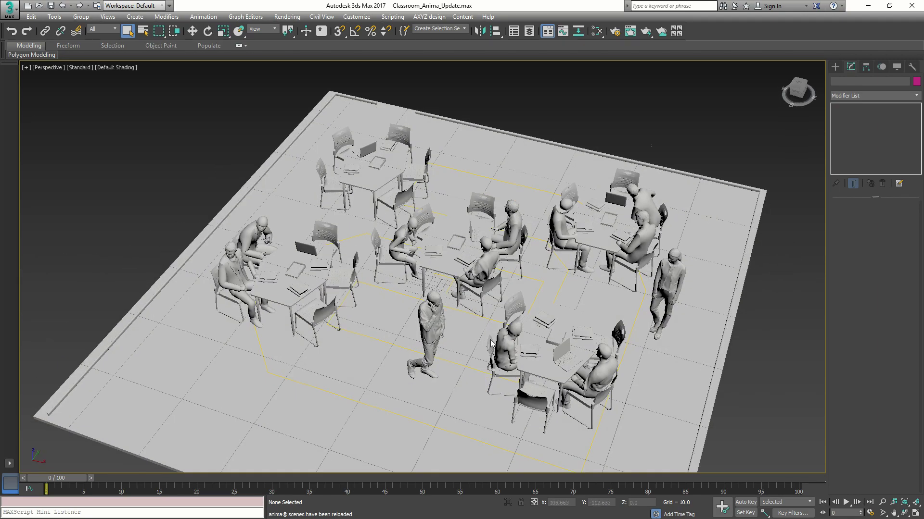
{"action": "scroll", "coordinate": [490, 343], "scroll_direction": "up", "scroll_amount": 5}
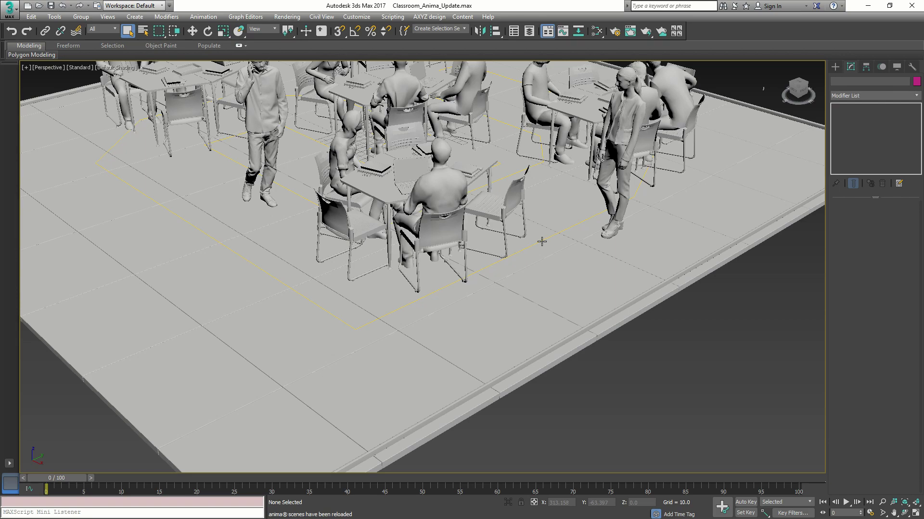
{"action": "left_click", "coordinate": [541, 241]}
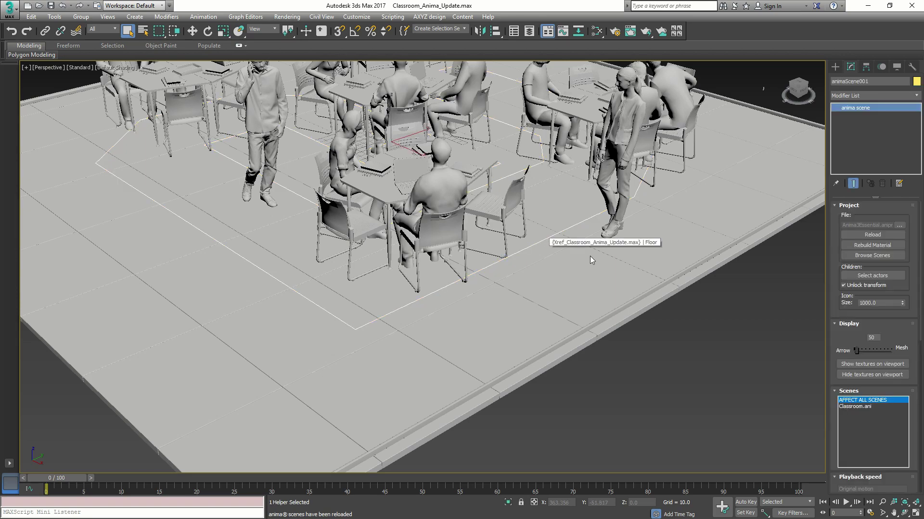
{"action": "left_click", "coordinate": [847, 364]}
{"action": "scroll", "coordinate": [529, 287], "scroll_direction": "down", "scroll_amount": 8}
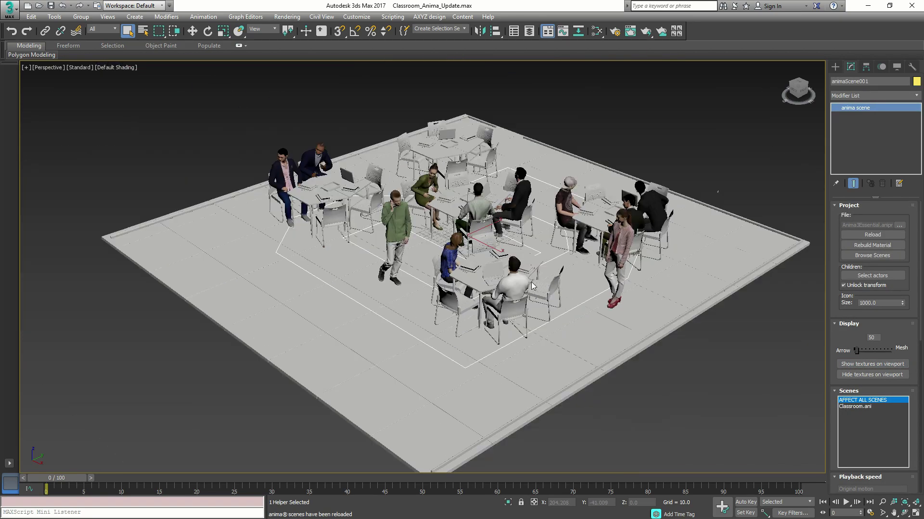
{"action": "scroll", "coordinate": [553, 276], "scroll_direction": "up", "scroll_amount": 5}
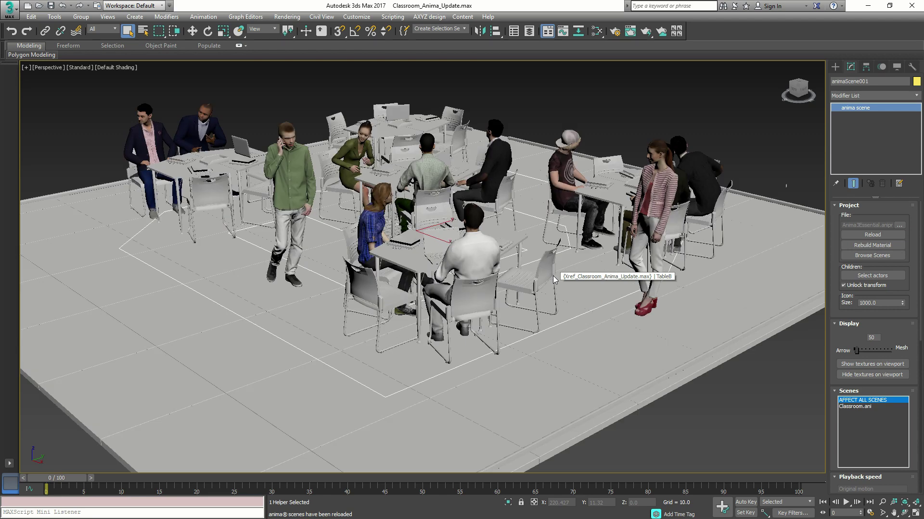
{"action": "middle_click_drag", "start_coordinate": [553, 276], "coordinate": [570, 295]}
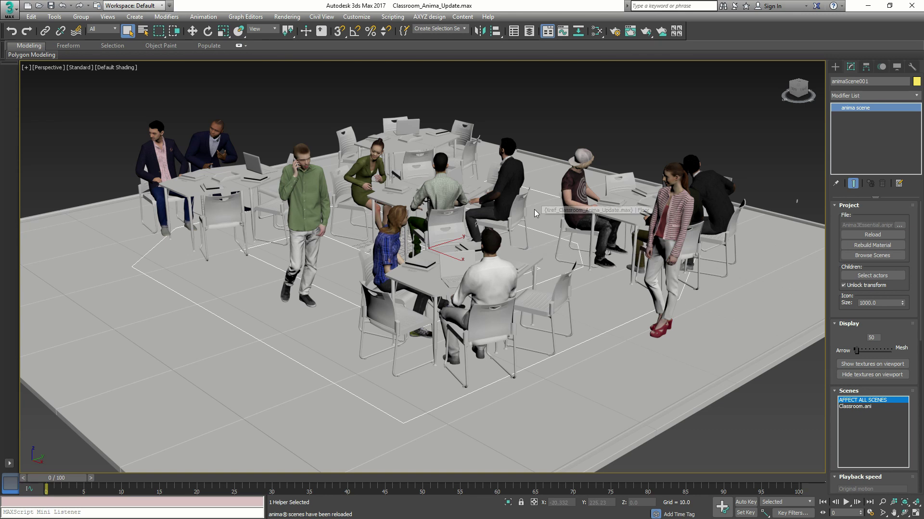
{"action": "left_click", "coordinate": [752, 414]}
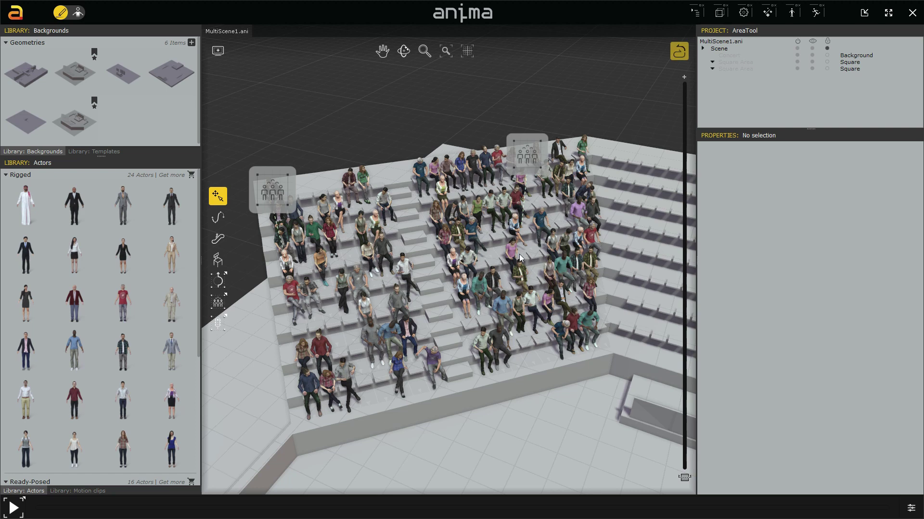
In anima's AreaTool project, examine the send and open choices for syncing scenes with 3ds Max, and close the dialog without syncing
{"action": "middle_click_drag", "start_coordinate": [519, 258], "coordinate": [379, 244]}
{"action": "scroll", "coordinate": [543, 277], "scroll_direction": "down", "scroll_amount": 5}
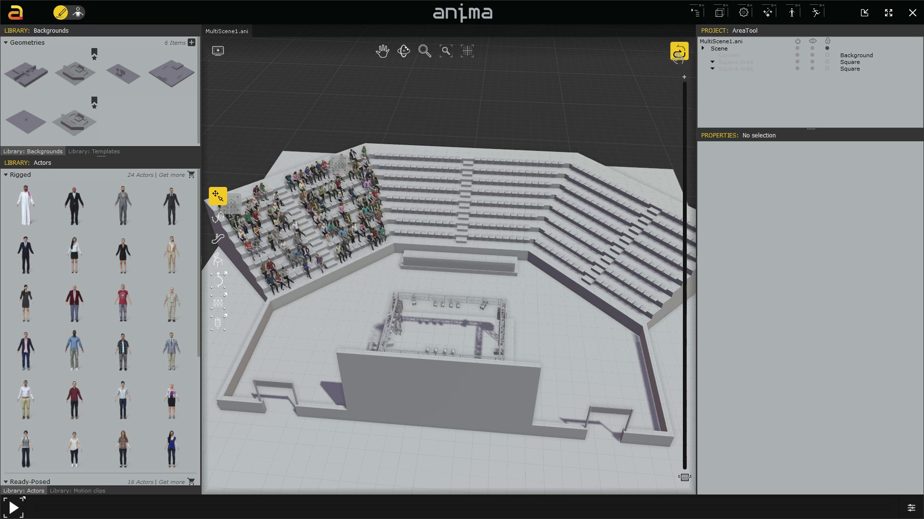
{"action": "left_click", "coordinate": [680, 54]}
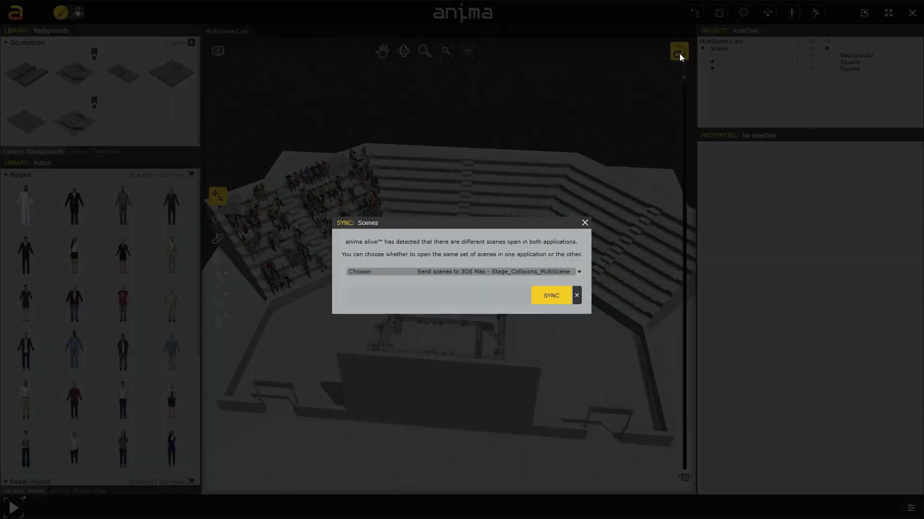
{"action": "left_click", "coordinate": [436, 273]}
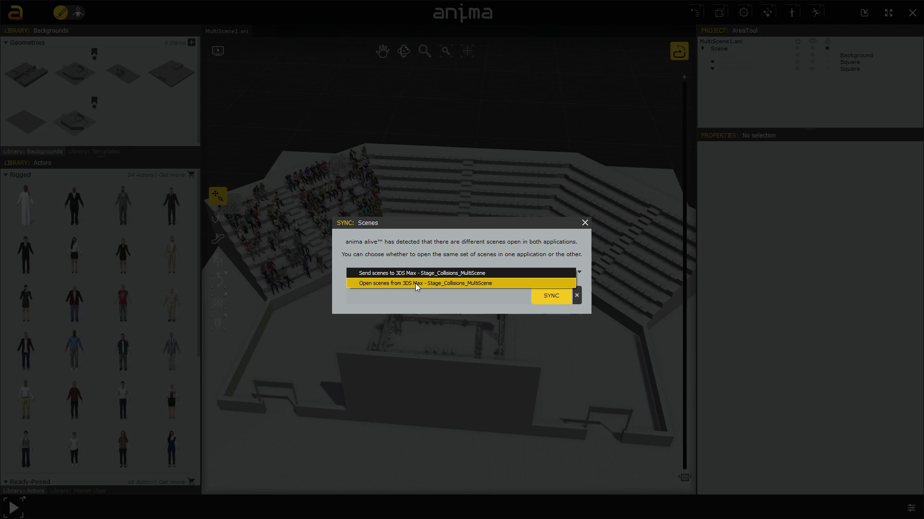
{"action": "left_click", "coordinate": [443, 273]}
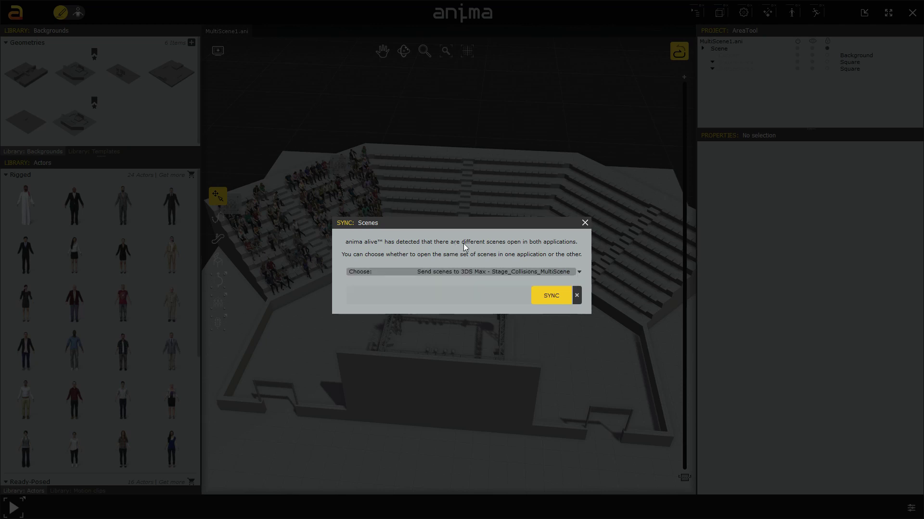
{"action": "left_click", "coordinate": [585, 223]}
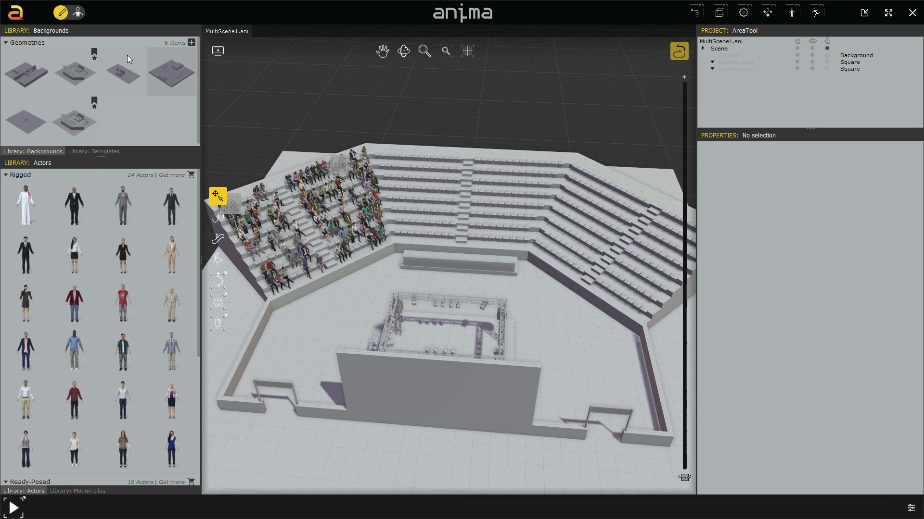
Open MultiScene1.ani, MultiScene2.ani and MultiScene3.ani together from the AreaTool project and look through the second and third scenes
{"action": "left_click", "coordinate": [16, 12]}
{"action": "mouse_move", "coordinate": [25, 39]}
{"action": "left_click", "coordinate": [76, 49]}
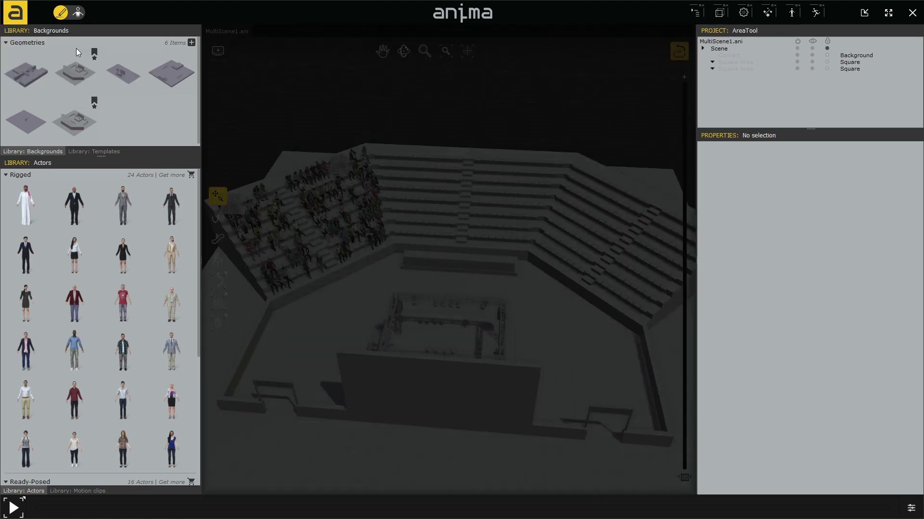
{"action": "left_click_drag", "start_coordinate": [296, 295], "coordinate": [311, 305]}
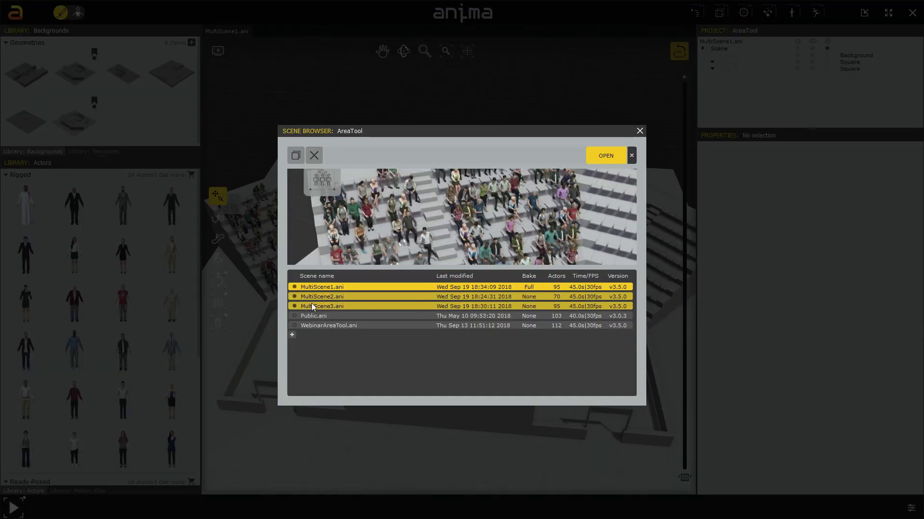
{"action": "left_click", "coordinate": [607, 157]}
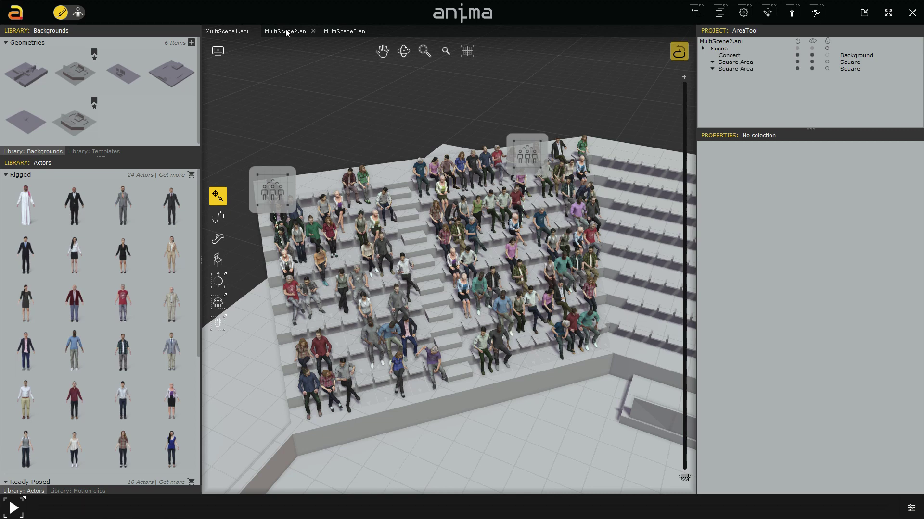
{"action": "left_click", "coordinate": [285, 30]}
{"action": "left_click", "coordinate": [336, 30]}
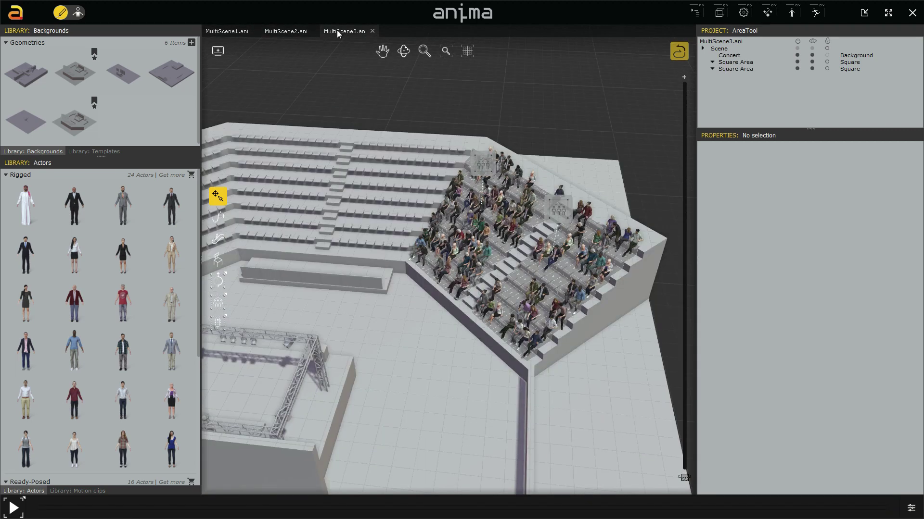
{"action": "left_click", "coordinate": [295, 30]}
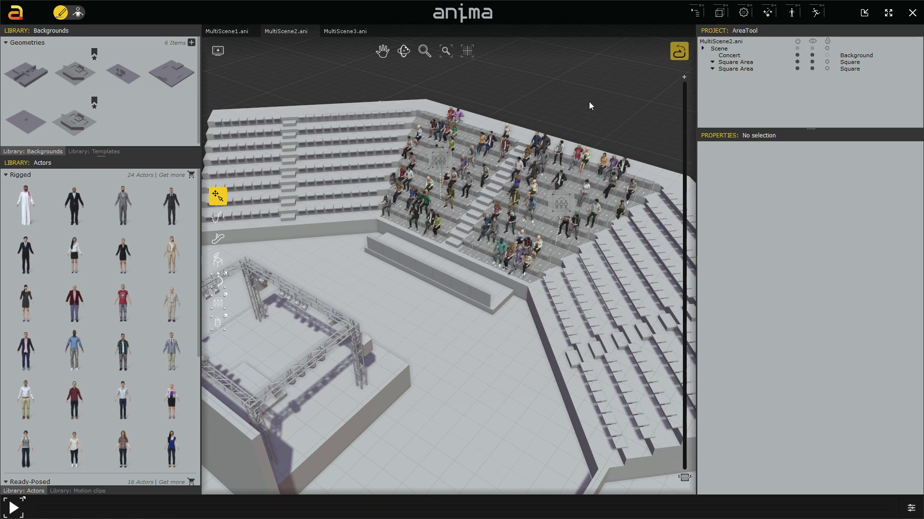
Send the open scenes to the 3ds Max file Stage_Collisions_MultiScene and apply the Regular config material preset to them
{"action": "left_click", "coordinate": [678, 56]}
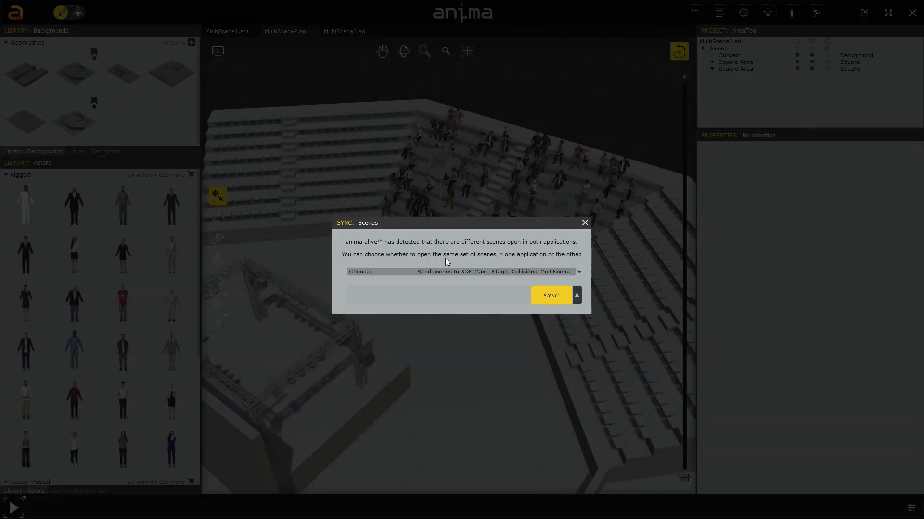
{"action": "left_click", "coordinate": [444, 272]}
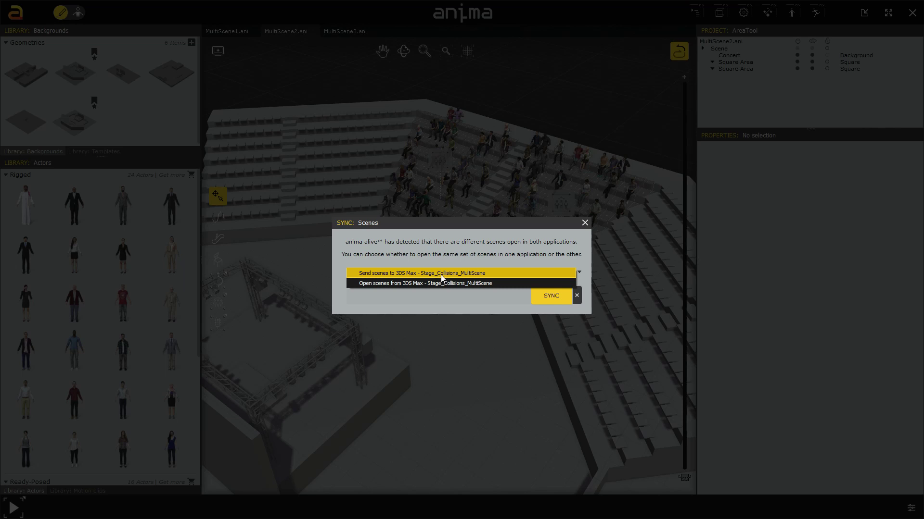
{"action": "left_click", "coordinate": [441, 274]}
{"action": "left_click", "coordinate": [552, 297]}
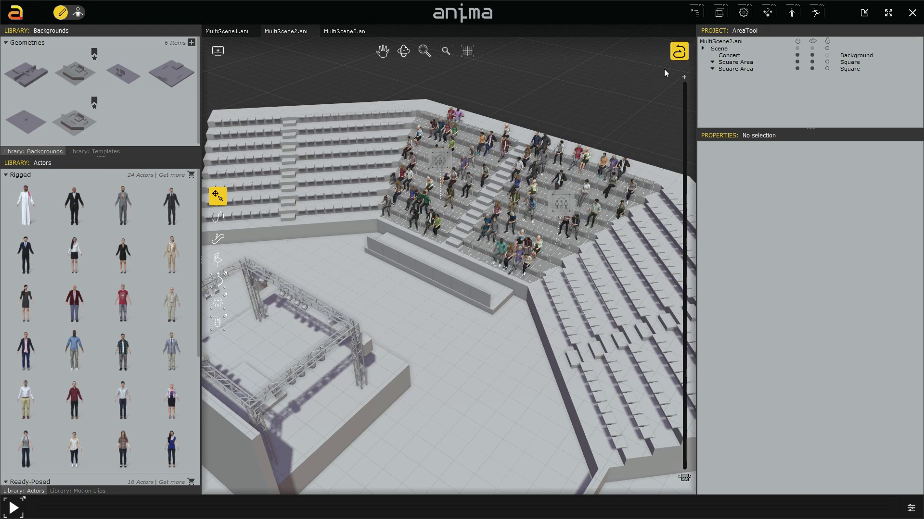
{"action": "mouse_move", "coordinate": [680, 58]}
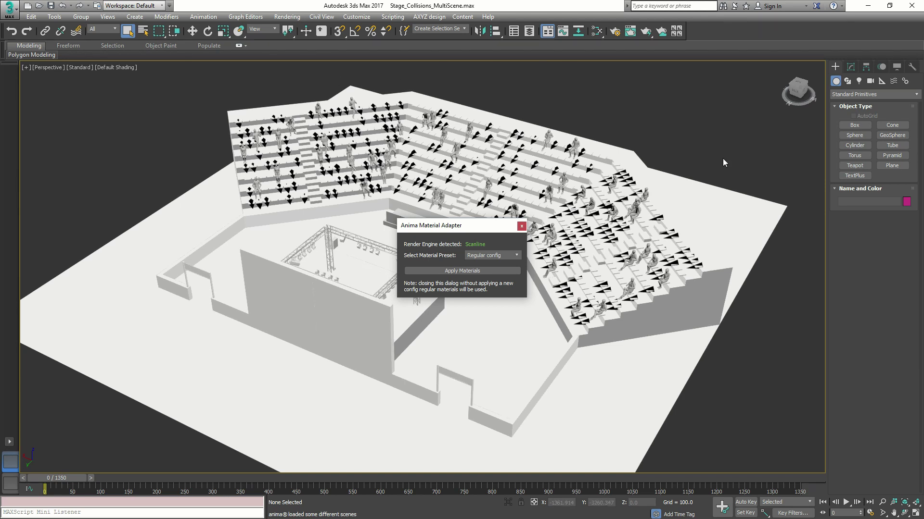
{"action": "left_click", "coordinate": [471, 271]}
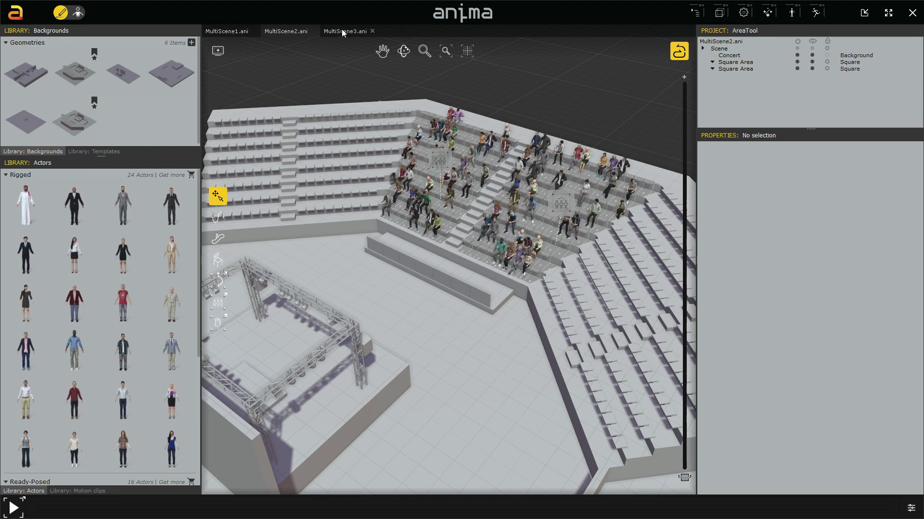
{"action": "left_click", "coordinate": [237, 31]}
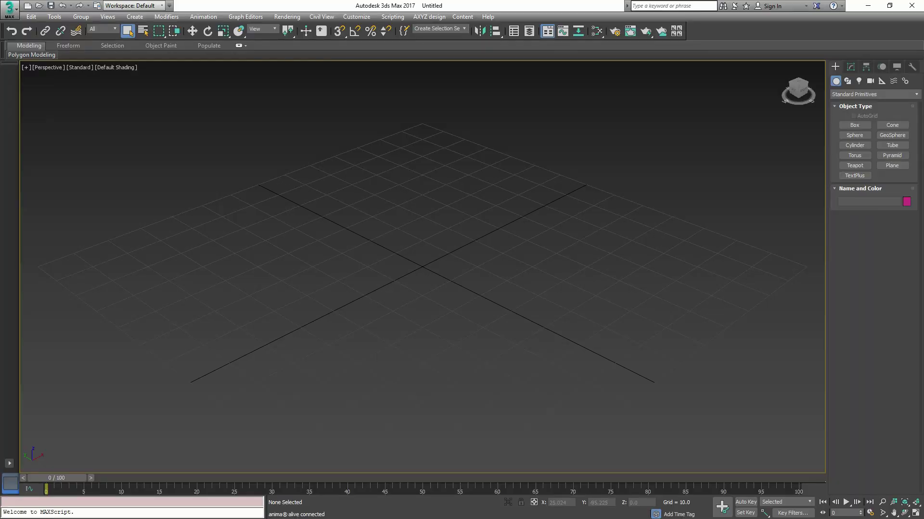
Open the recent file Stage_Collisions.max in 3ds Max and maximize the Perspective viewport on the stage
{"action": "left_click", "coordinate": [10, 10]}
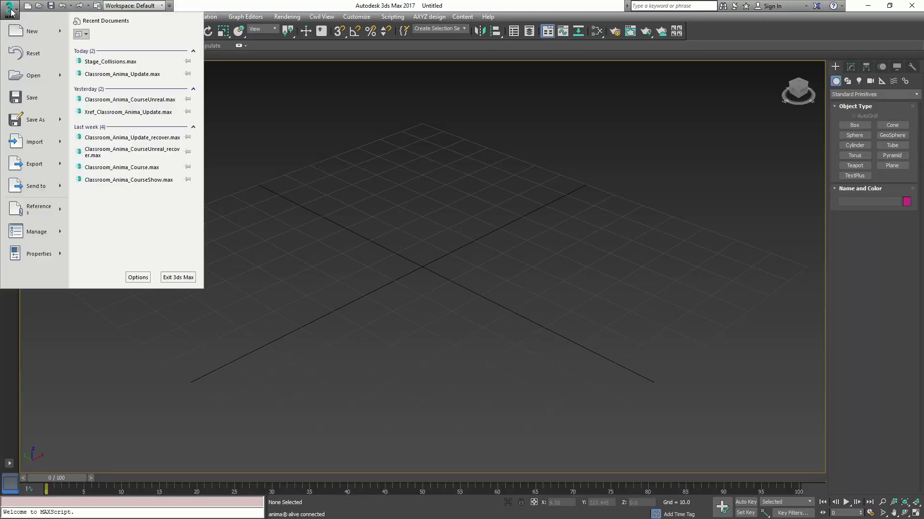
{"action": "left_click", "coordinate": [124, 62]}
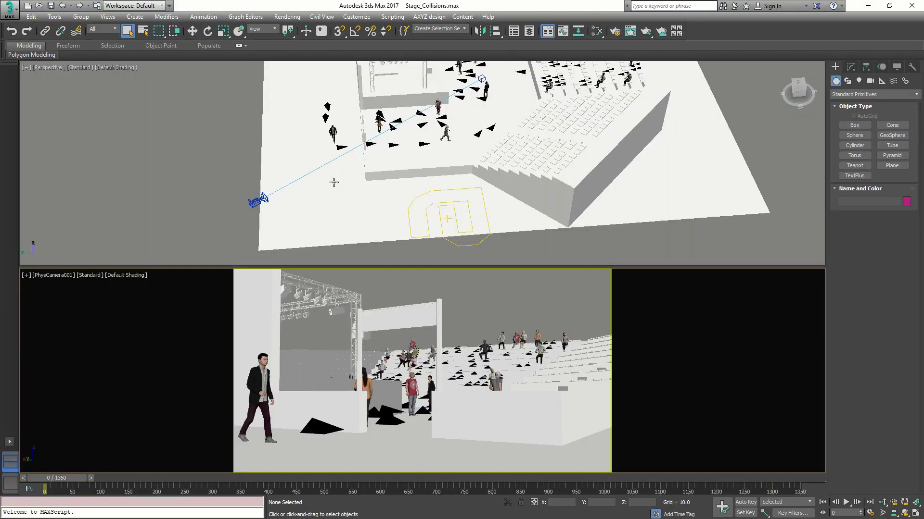
{"action": "left_click", "coordinate": [388, 254]}
{"action": "key", "text": "alt+w"}
{"action": "middle_click_drag", "start_coordinate": [381, 248], "coordinate": [465, 249], "text": "alt"}
{"action": "scroll", "coordinate": [457, 257], "scroll_direction": "up", "scroll_amount": 3}
{"action": "scroll", "coordinate": [464, 259], "scroll_direction": "up", "scroll_amount": 2}
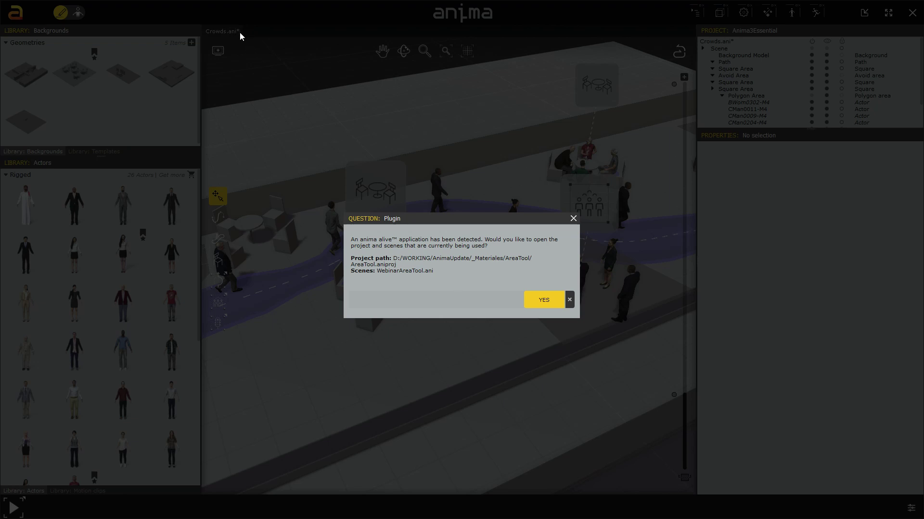
Switch to anima, decline opening the project currently used in 3ds Max and save the Crowds scene
{"action": "left_click", "coordinate": [570, 300]}
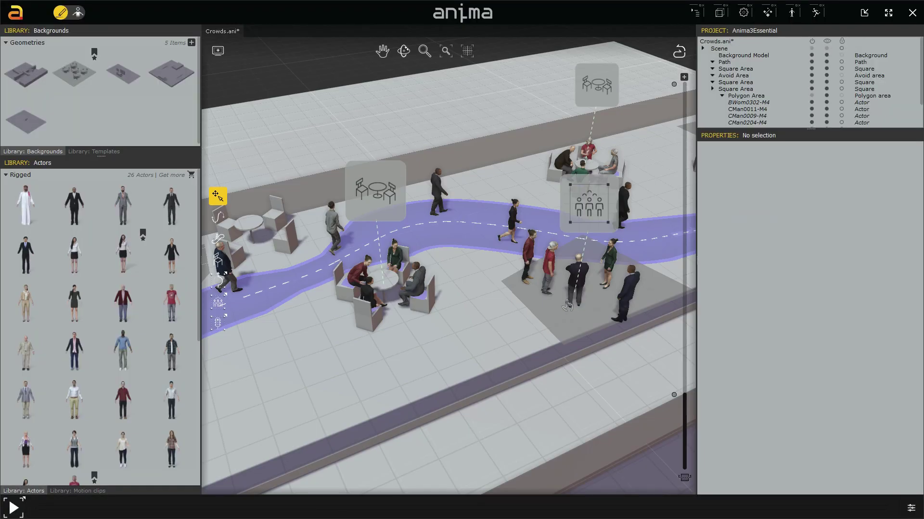
{"action": "key", "text": "ctrl+s"}
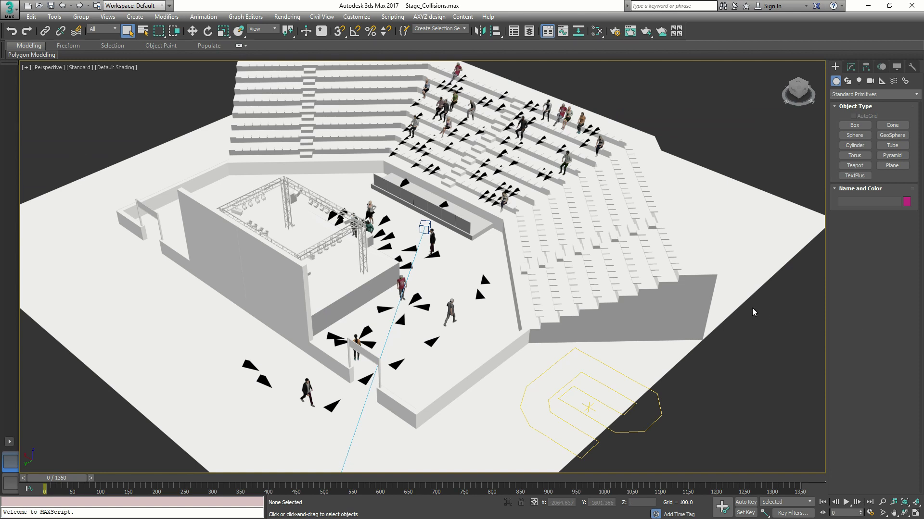
Sync the project from the anima scene helper in 3ds Max and accept opening AreaTool with WebinarAreaTool.ani in anima
{"action": "left_click", "coordinate": [656, 403]}
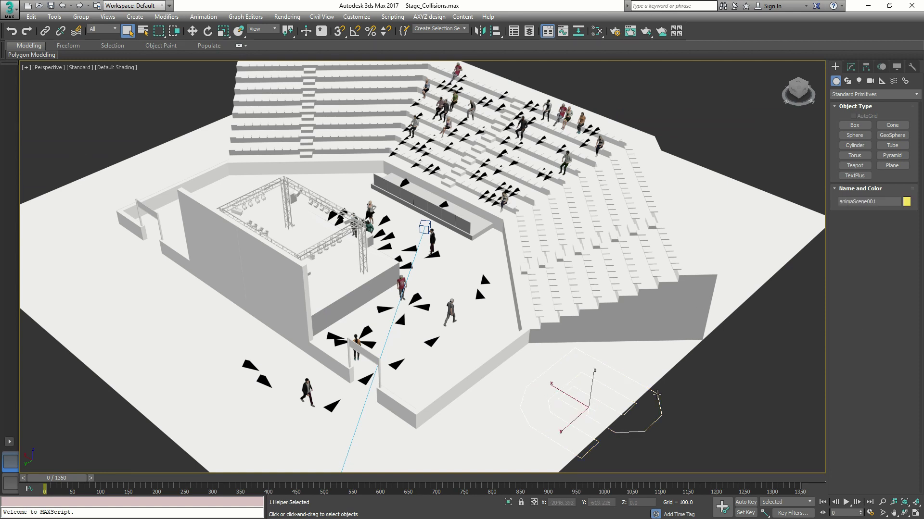
{"action": "left_click", "coordinate": [850, 68]}
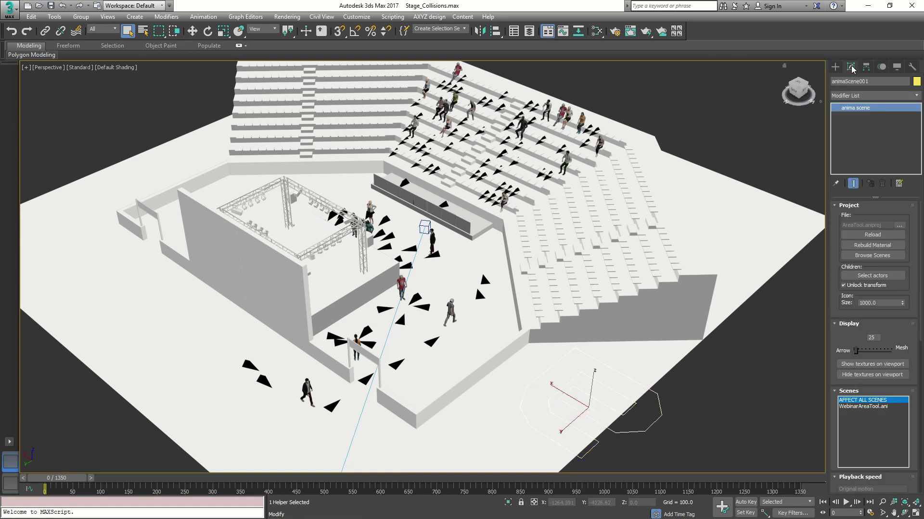
{"action": "scroll", "coordinate": [842, 338], "scroll_direction": "down", "scroll_amount": 4}
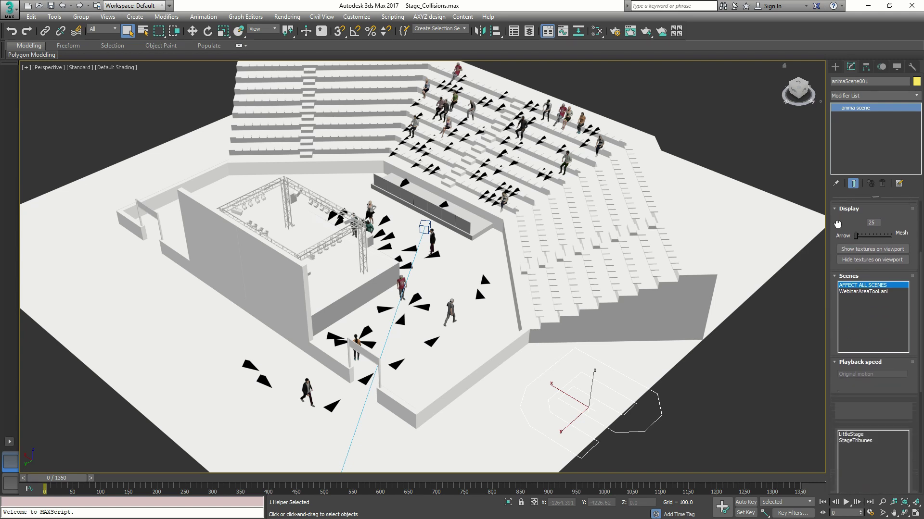
{"action": "scroll", "coordinate": [832, 364], "scroll_direction": "down", "scroll_amount": 5}
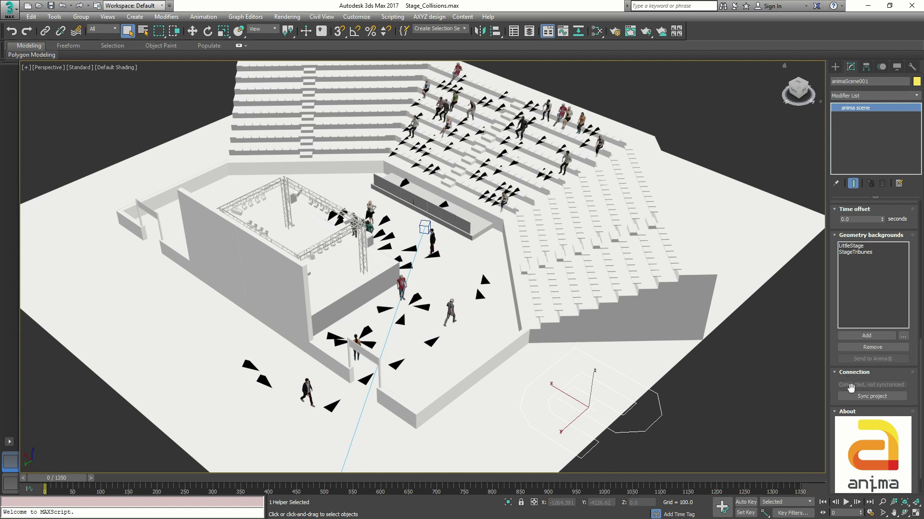
{"action": "left_click", "coordinate": [870, 400]}
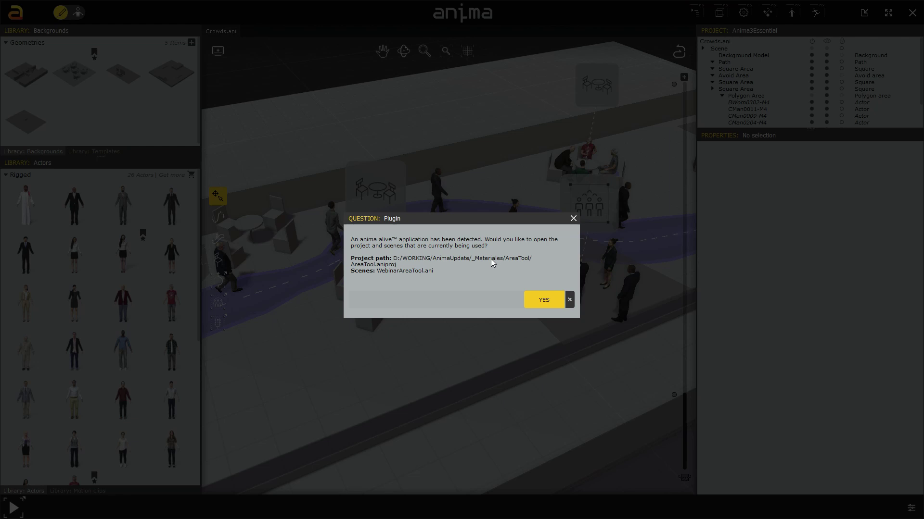
{"action": "left_click", "coordinate": [550, 299]}
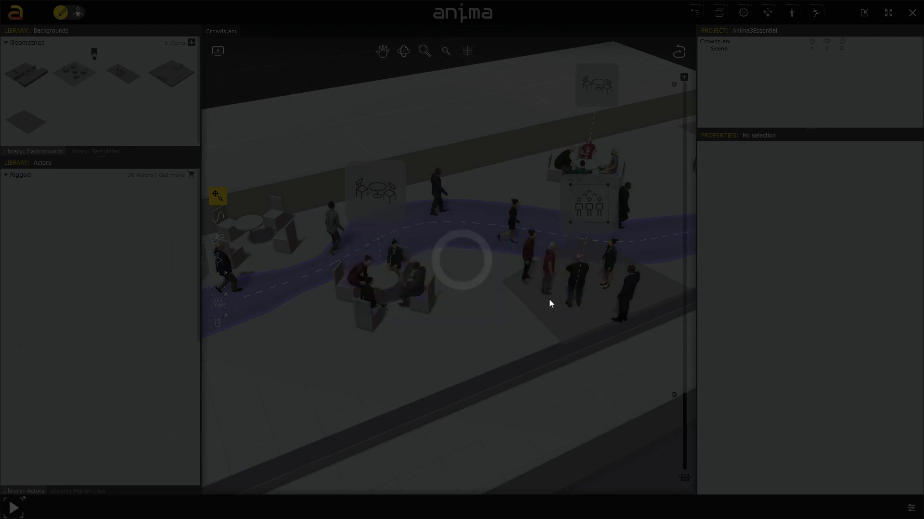